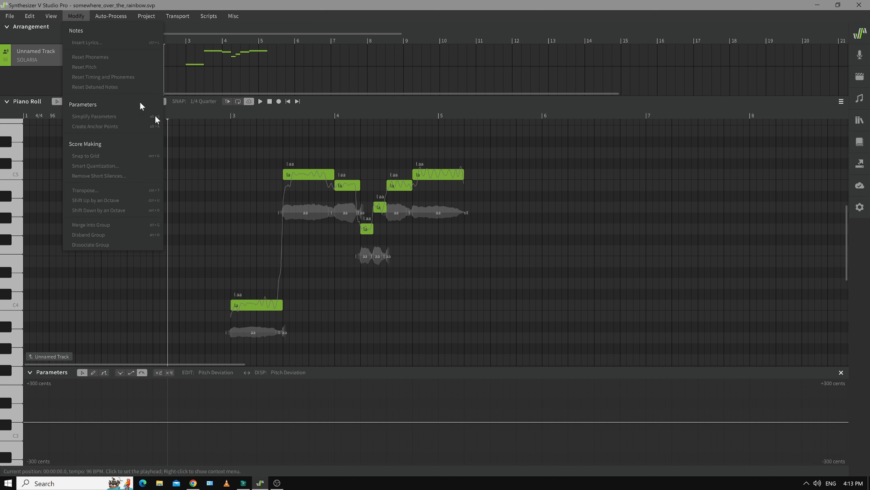
# - Create Pitch Deviation anchor points for the C4 note at measure 3
pyautogui.moveTo(246, 269); pyautogui.dragTo(265, 318)
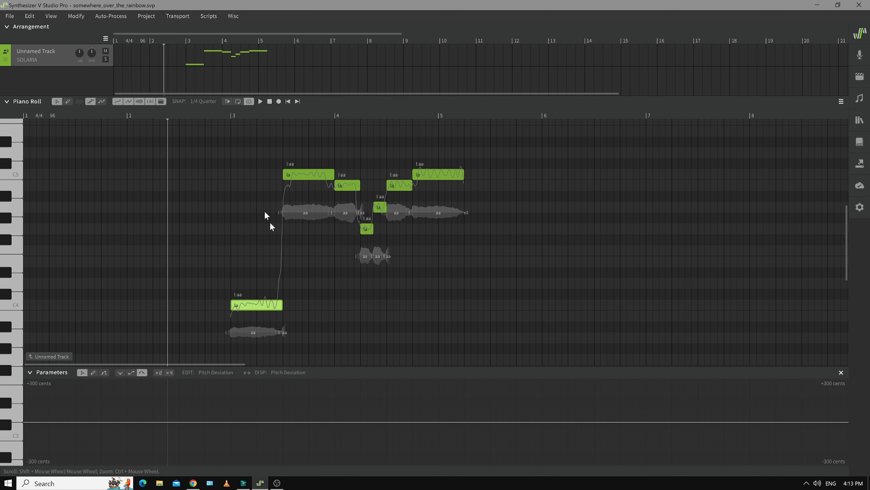
pyautogui.click(77, 16)
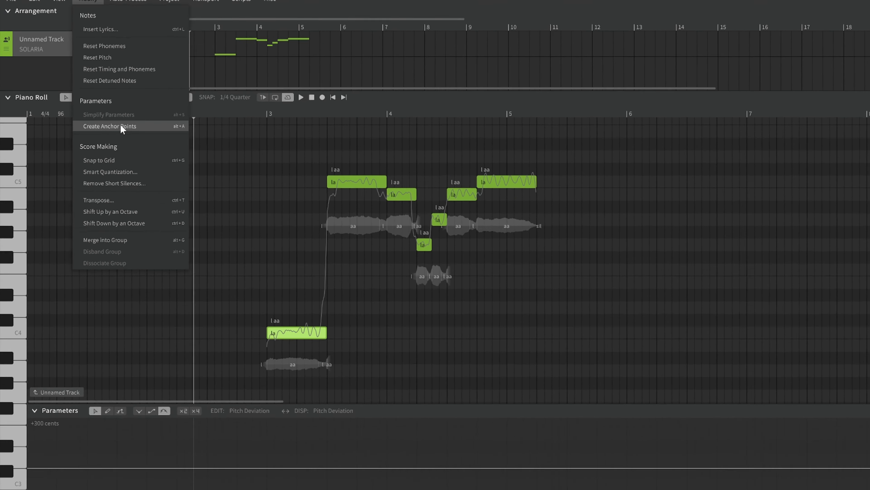
pyautogui.click(190, 125)
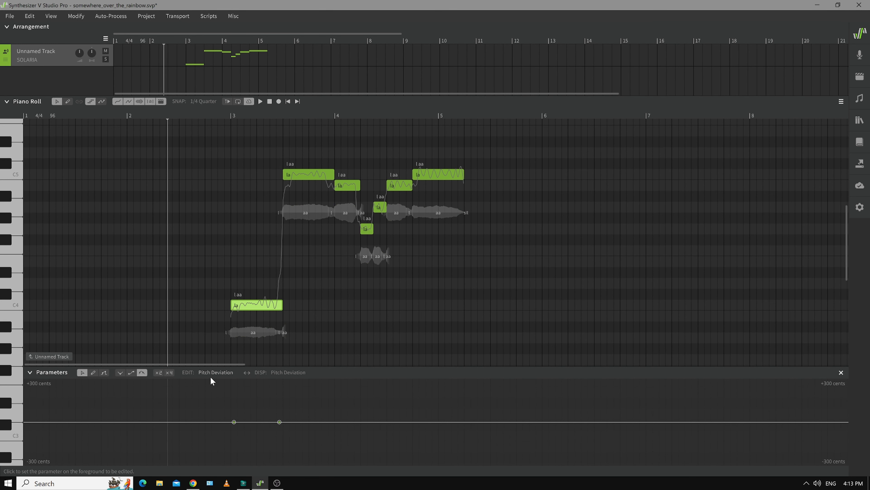
# - Switch the edited parameter to Vibrato Envelope and on to Loudness
pyautogui.click(216, 373)
pyautogui.click(221, 291)
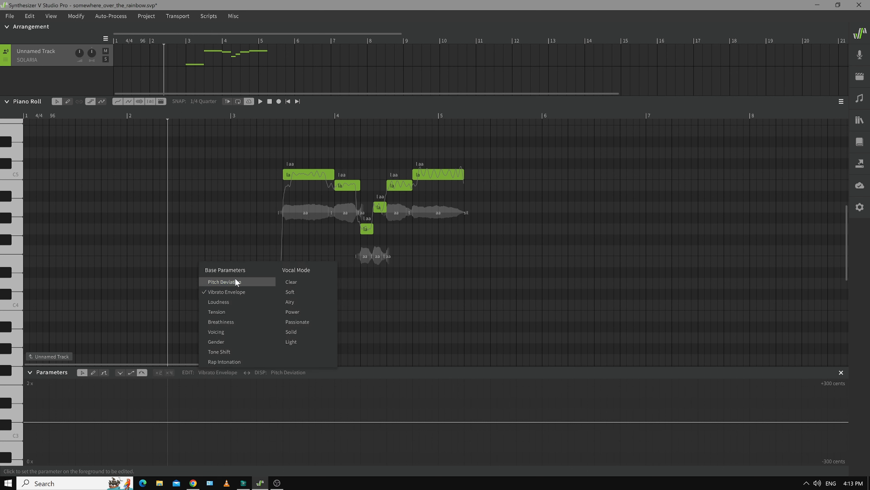
pyautogui.click(226, 302)
# - Try to create Loudness anchor points for the C4 note at measure 3, and return the edited parameter to Pitch Deviation
pyautogui.moveTo(208, 282); pyautogui.dragTo(254, 324)
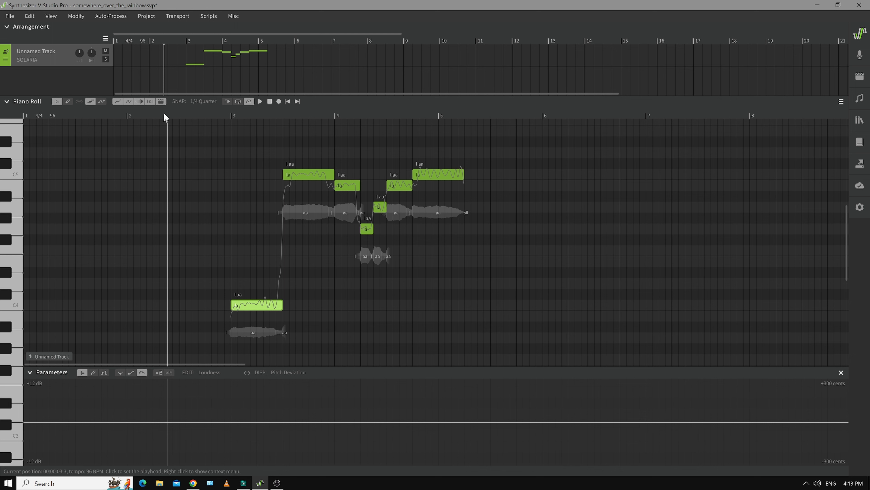
pyautogui.click(55, 17)
pyautogui.moveTo(74, 15)
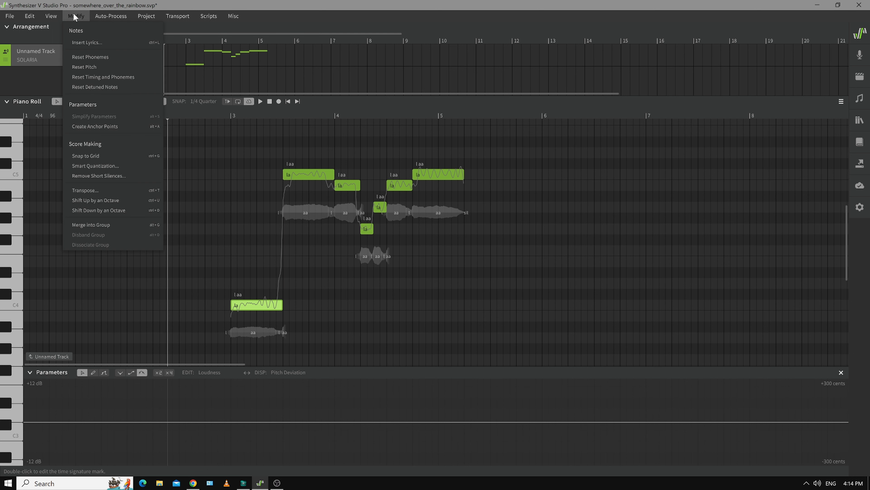
pyautogui.click(114, 126)
pyautogui.click(325, 312)
pyautogui.moveTo(219, 291); pyautogui.dragTo(312, 321)
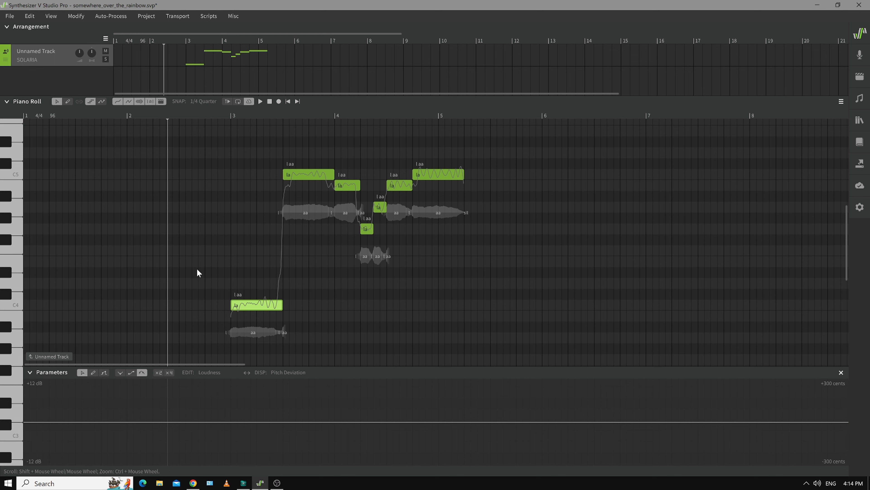
pyautogui.rightClick(198, 261)
pyautogui.click(219, 281)
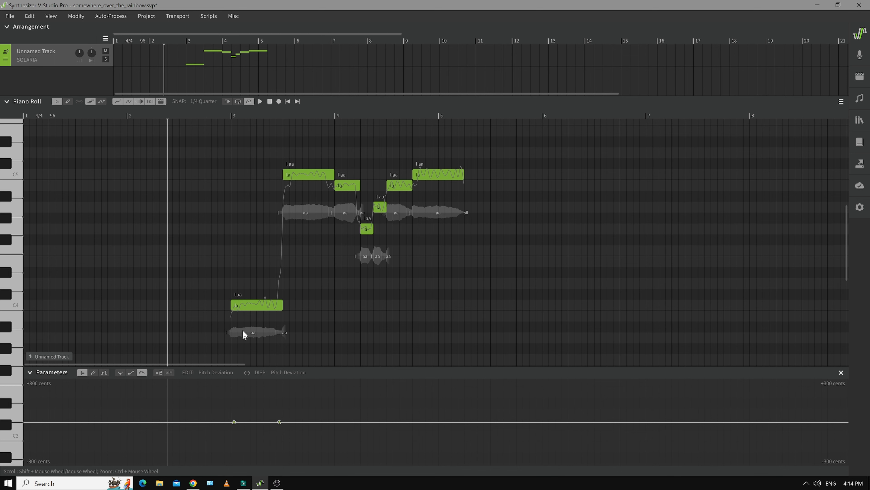
pyautogui.click(74, 17)
pyautogui.click(194, 219)
pyautogui.moveTo(200, 151); pyautogui.dragTo(484, 345)
pyautogui.click(75, 16)
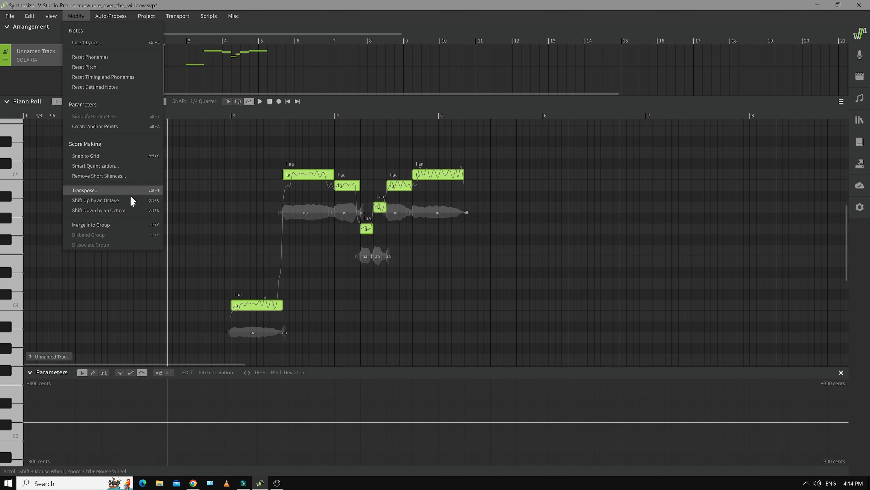
pyautogui.click(196, 227)
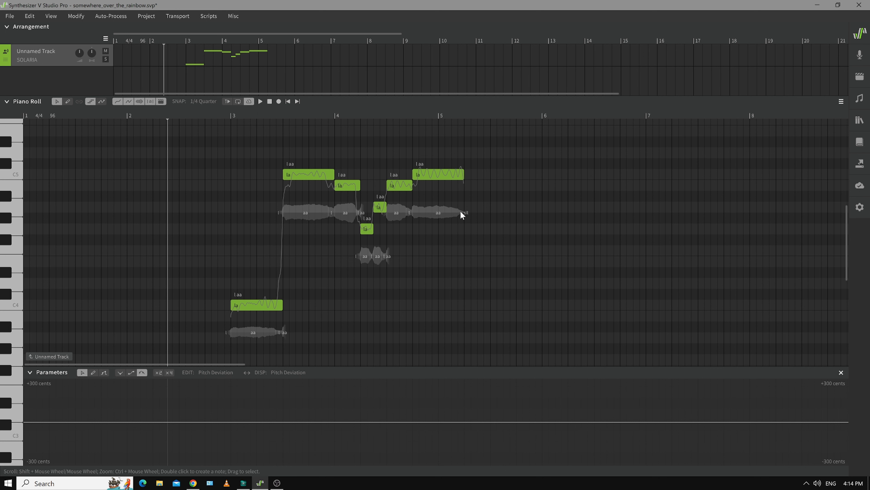
pyautogui.moveTo(203, 142); pyautogui.dragTo(530, 316)
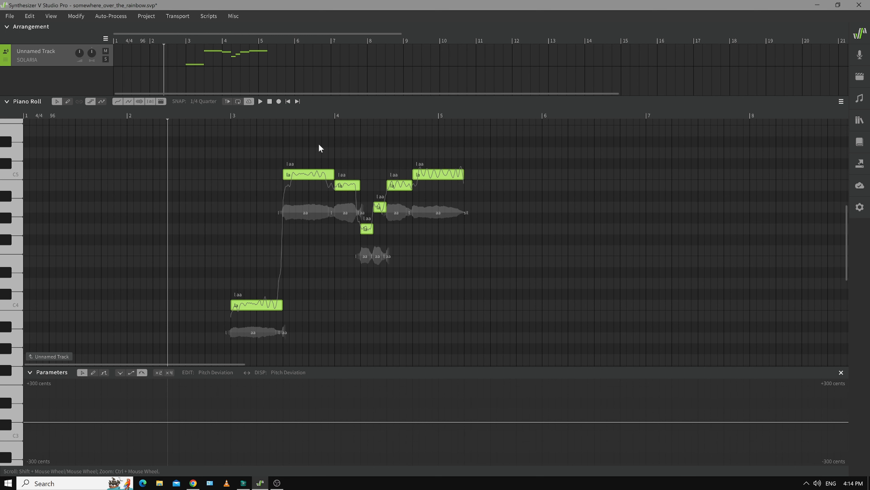
pyautogui.click(77, 16)
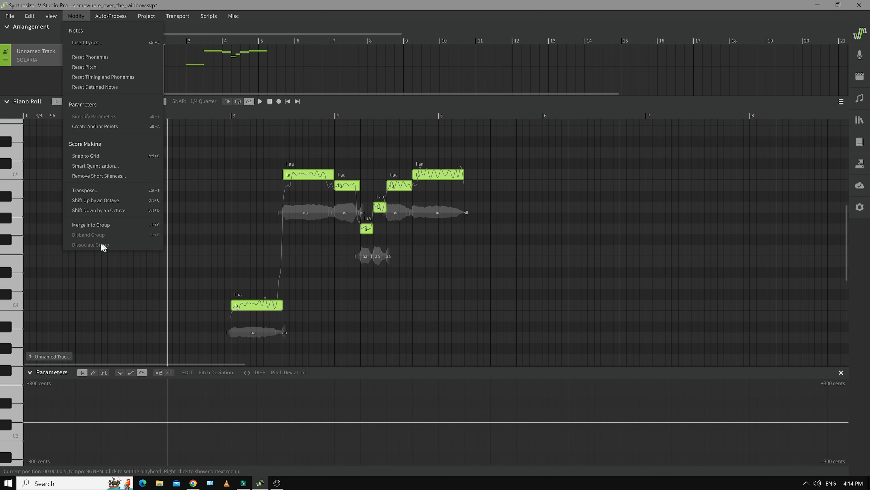
pyautogui.click(362, 296)
# - Merge all seven notes of the phrase into a group
pyautogui.moveTo(192, 147); pyautogui.dragTo(499, 325)
pyautogui.hotkey('alt', 'g')
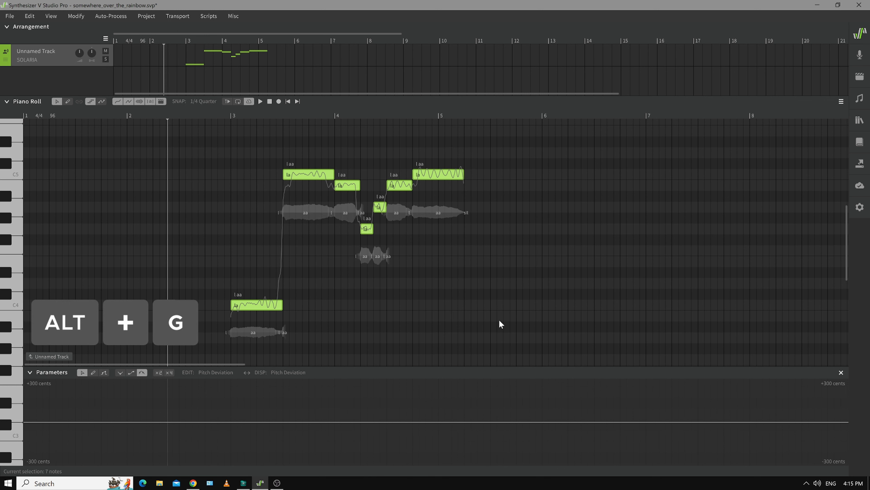
pyautogui.hotkey('alt', 'g')
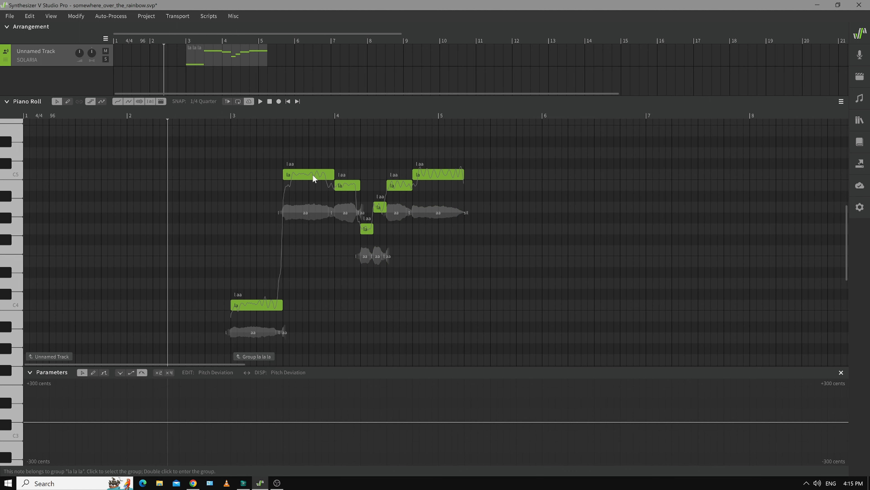
# - Play the grouped phrase from shortly before measure 3 and stop the playback
pyautogui.moveTo(204, 115); pyautogui.dragTo(211, 115)
pyautogui.press('space')
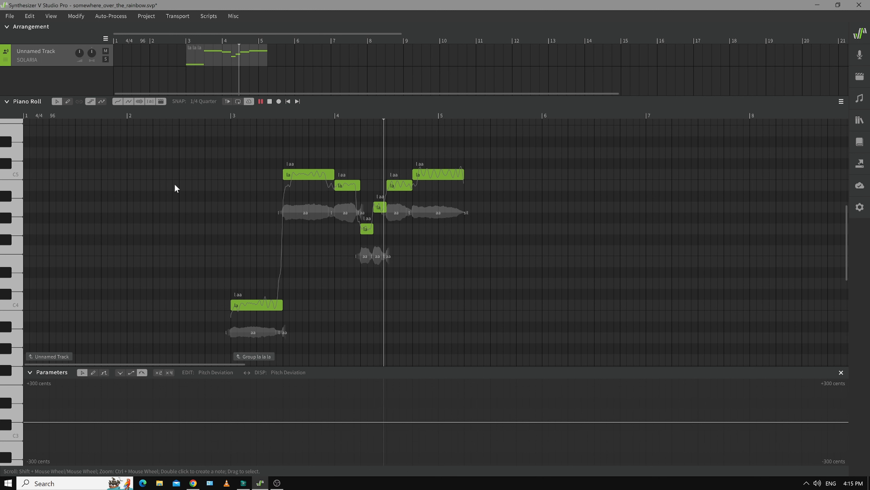
pyautogui.press('space')
# - Copy the seven ungrouped notes and paste them at the start of measure 6
pyautogui.moveTo(174, 143); pyautogui.dragTo(503, 337)
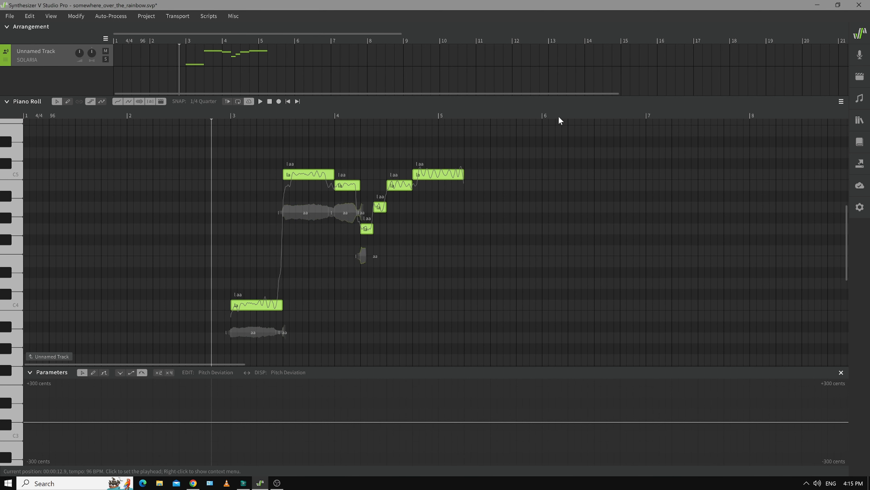
pyautogui.click(543, 115)
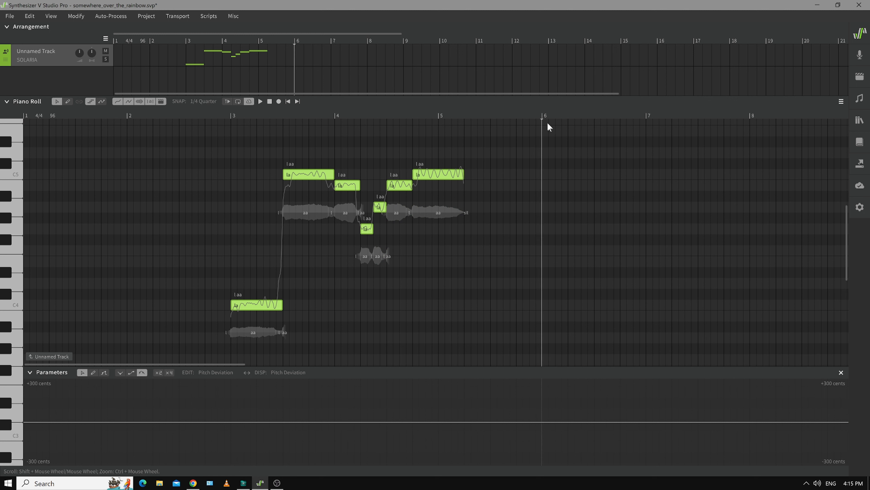
pyautogui.hotkey('ctrl', 'v')
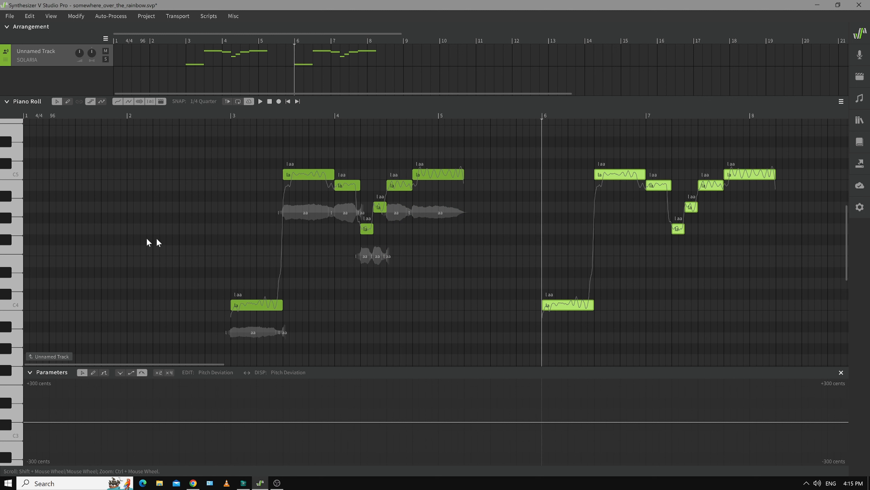
# - Merge the seven original notes starting at measure 3 into a group
pyautogui.click(176, 222)
pyautogui.moveTo(192, 143); pyautogui.dragTo(502, 317)
pyautogui.hotkey('alt', 'g')
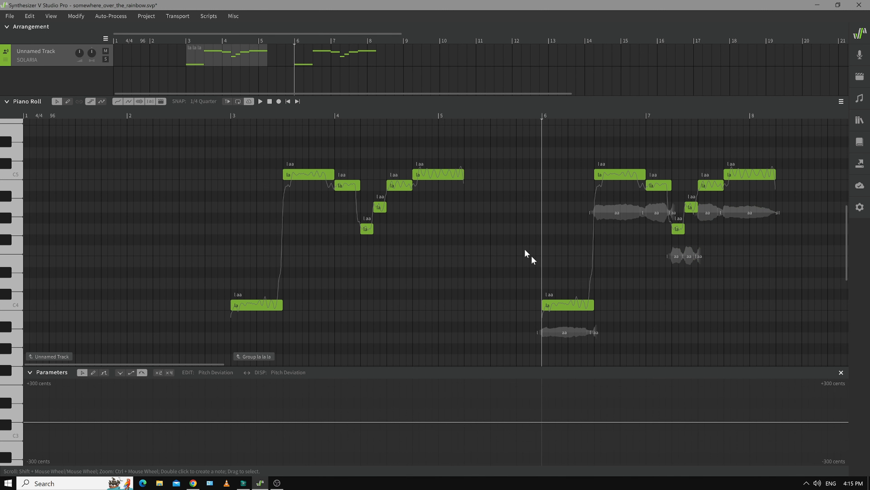
# - Change the lyric of the first copied note at measure 6 to "doo"
pyautogui.moveTo(518, 145); pyautogui.dragTo(784, 332)
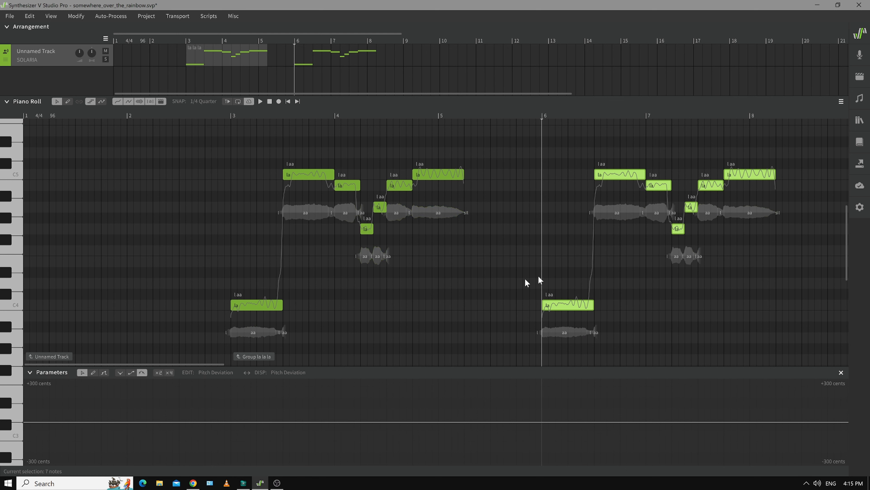
pyautogui.click(552, 304)
pyautogui.doubleClick(551, 305)
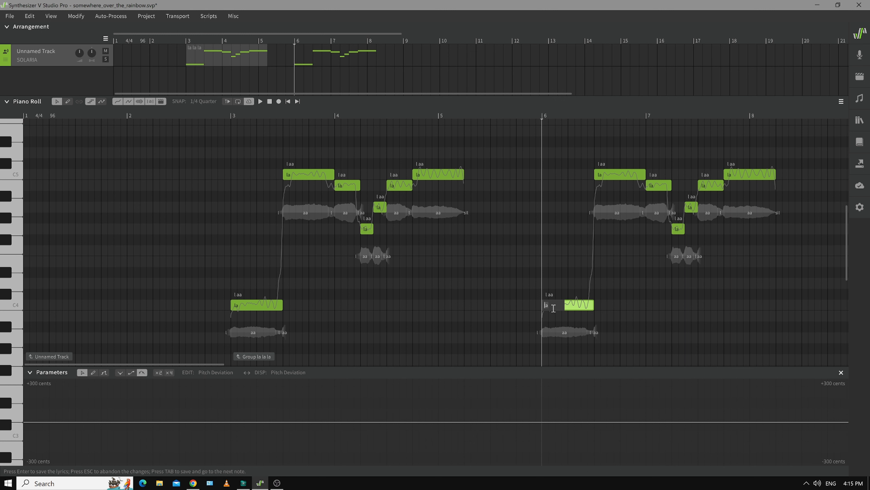
pyautogui.write('doo')
pyautogui.press('Return')
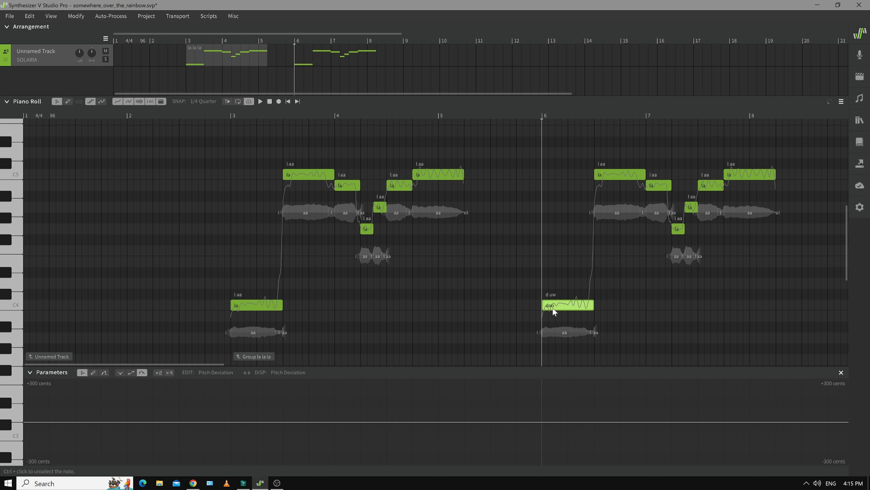
# - Merge the seven copied notes starting at measure 6 into their own group
pyautogui.hotkey('alt', 'g')
pyautogui.moveTo(517, 138); pyautogui.dragTo(771, 344)
pyautogui.hotkey('alt', 'g')
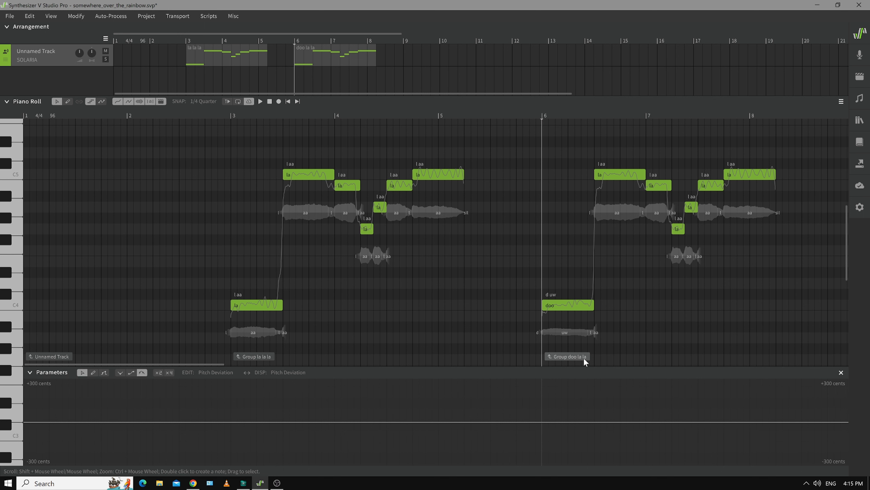
# - Examine the "la la la" and "doo la la" groups in the project's library, including their previews and available group commands
pyautogui.click(861, 119)
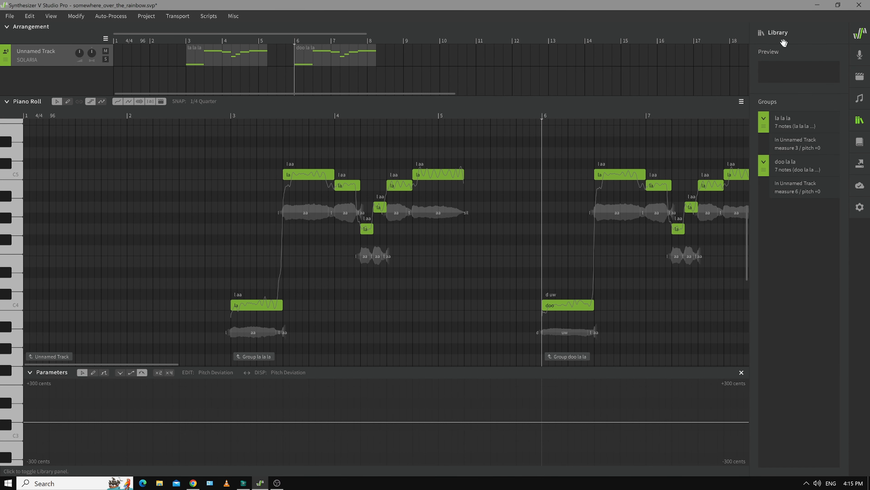
pyautogui.click(790, 165)
pyautogui.click(787, 124)
pyautogui.click(786, 167)
pyautogui.rightClick(787, 163)
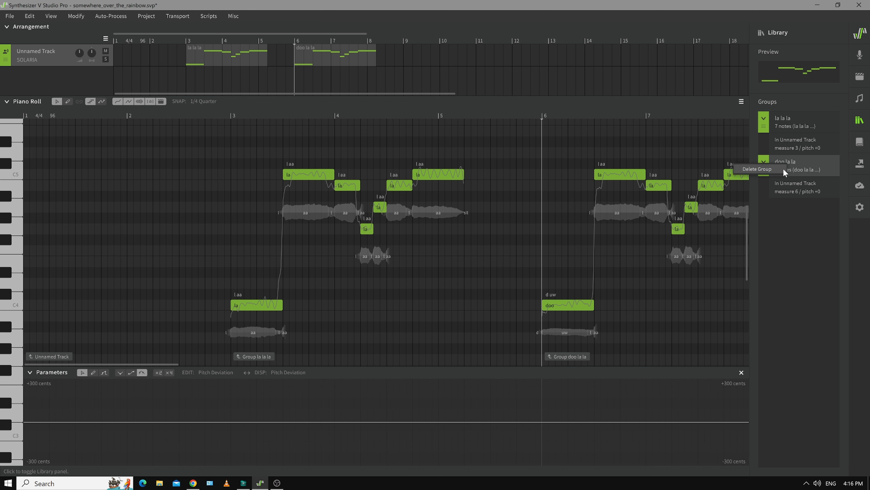
pyautogui.click(791, 122)
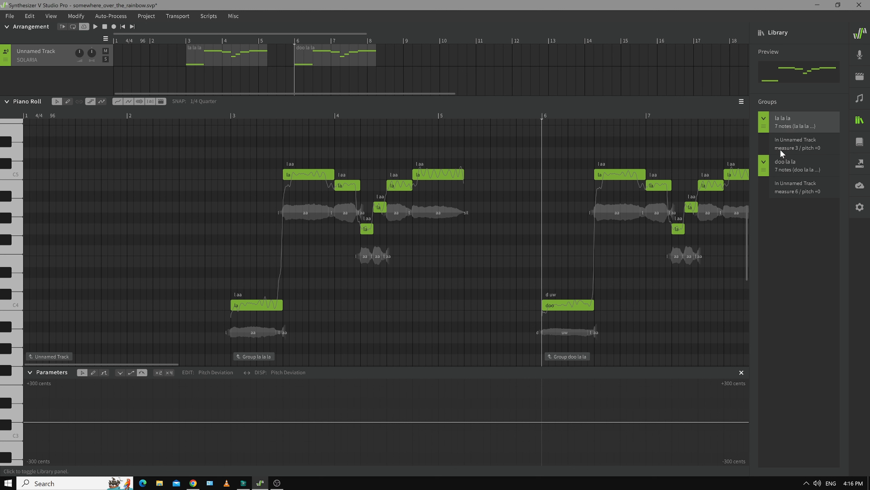
pyautogui.rightClick(785, 166)
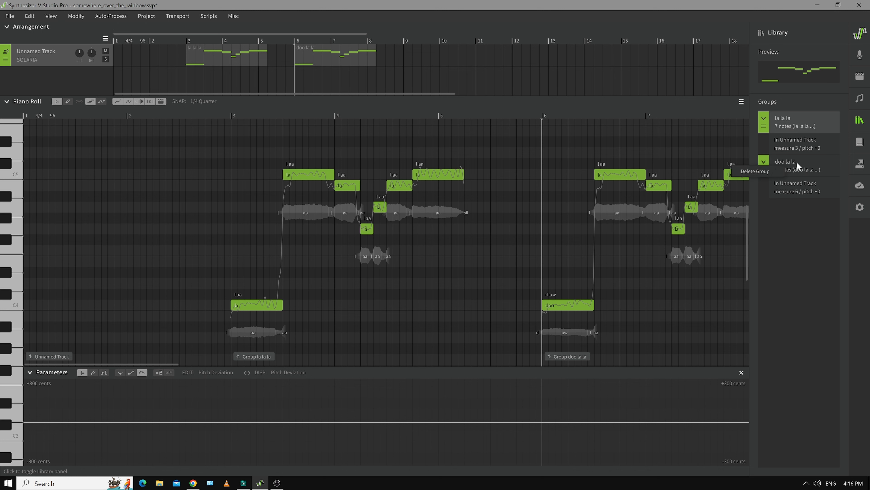
pyautogui.click(789, 161)
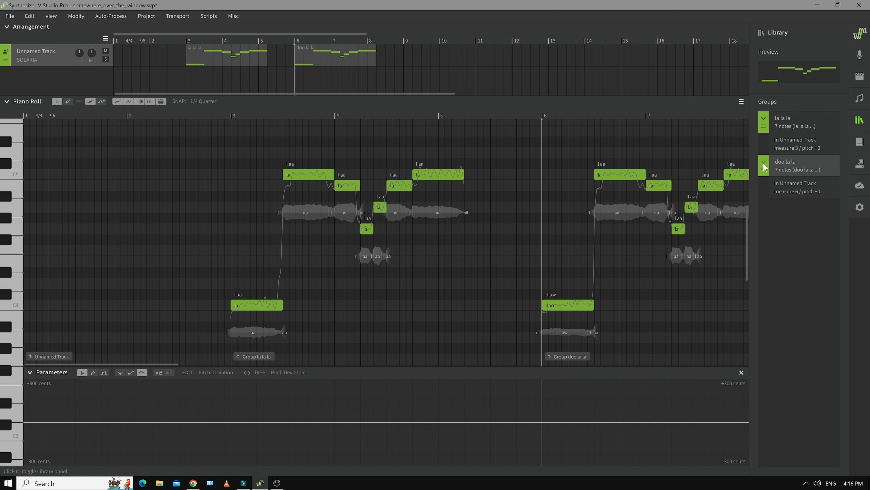
pyautogui.moveTo(764, 132); pyautogui.dragTo(759, 199)
pyautogui.moveTo(765, 168); pyautogui.dragTo(769, 147)
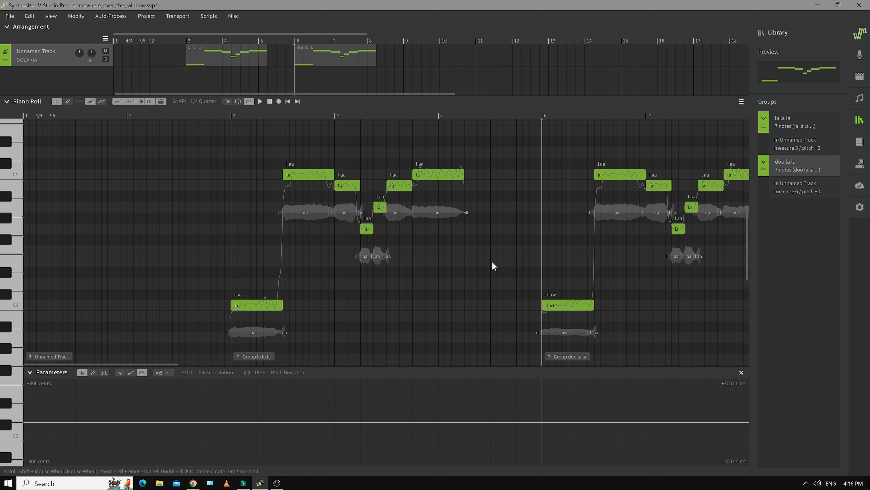
pyautogui.click(859, 120)
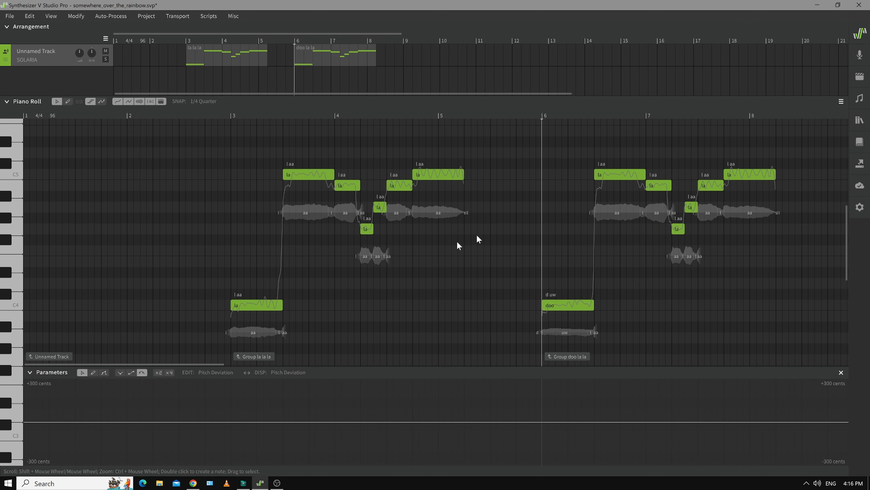
# - Select the "la la la" group and the "doo la la" group in turn, and clear the selection
pyautogui.click(259, 306)
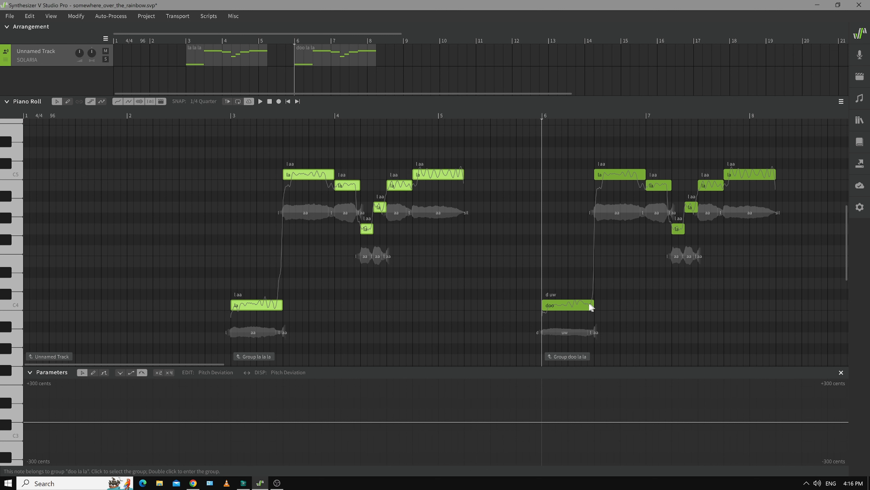
pyautogui.click(576, 305)
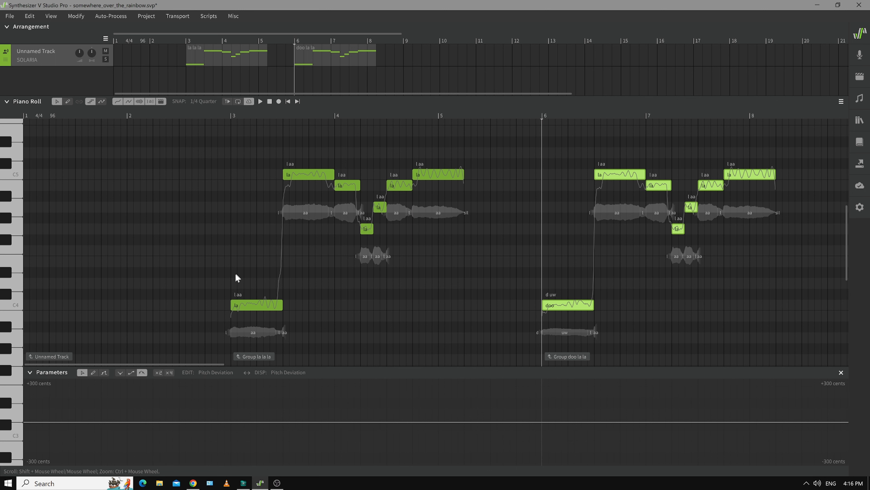
pyautogui.click(205, 312)
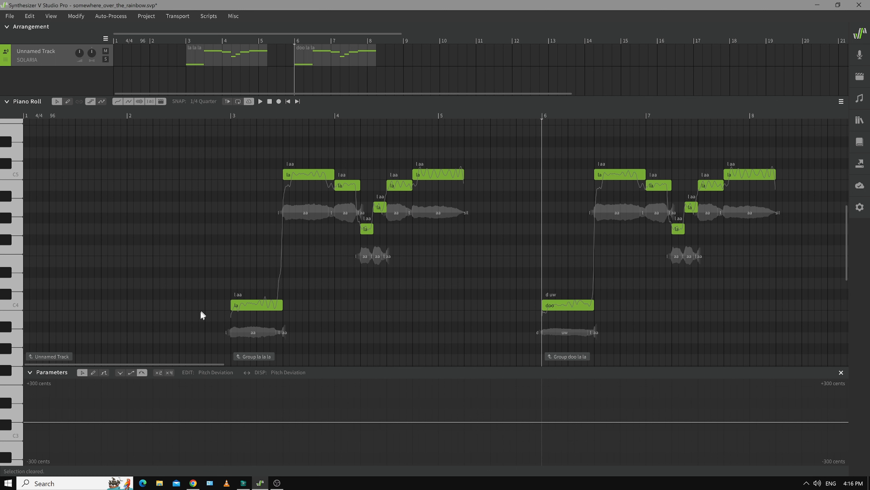
# - Go into the "la la la 1" group to edit its notes
pyautogui.rightClick(145, 303)
pyautogui.moveTo(157, 325)
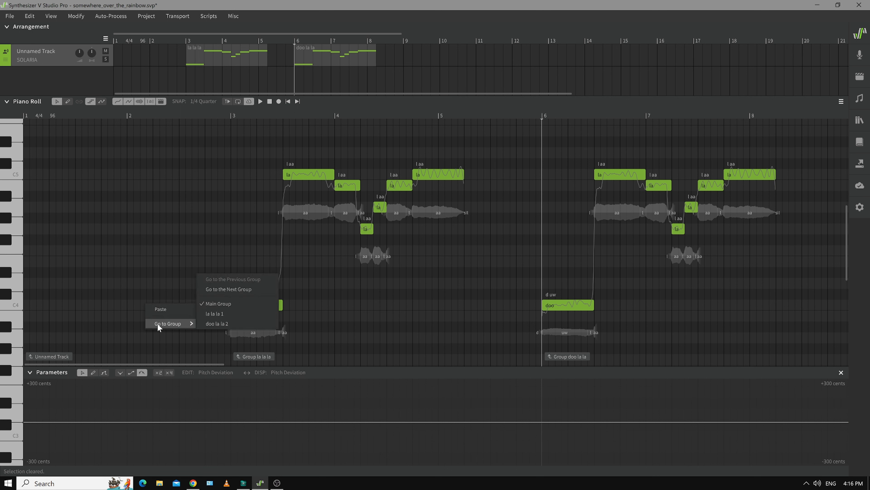
pyautogui.click(211, 313)
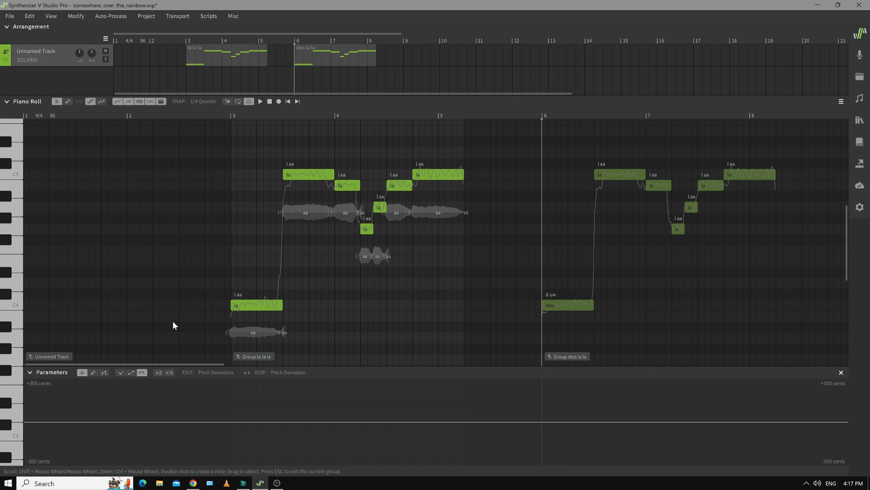
# - Switch from the "la la la 1" group to the "doo la la 2" group and return to the main group
pyautogui.rightClick(242, 253)
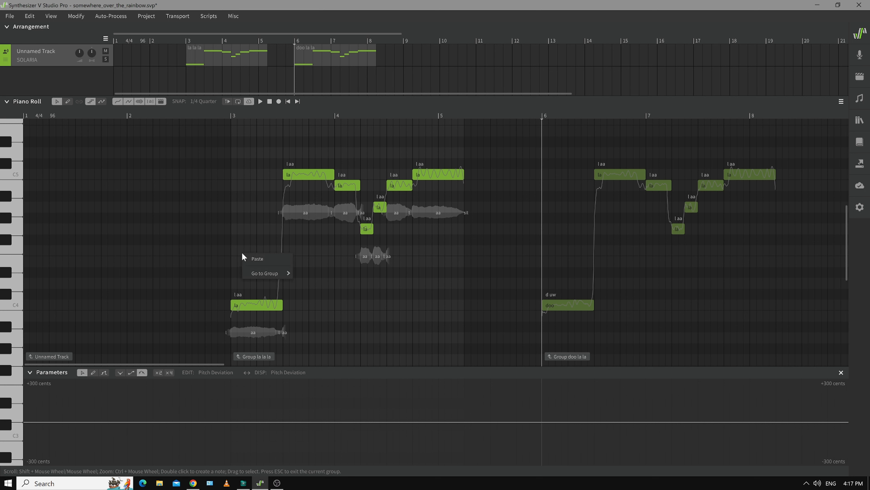
pyautogui.moveTo(289, 272)
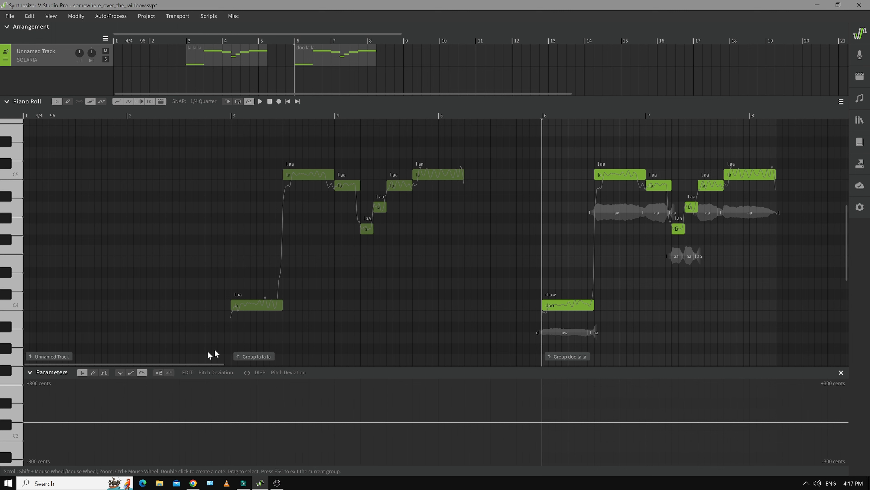
pyautogui.rightClick(559, 257)
pyautogui.rightClick(478, 262)
pyautogui.moveTo(496, 282)
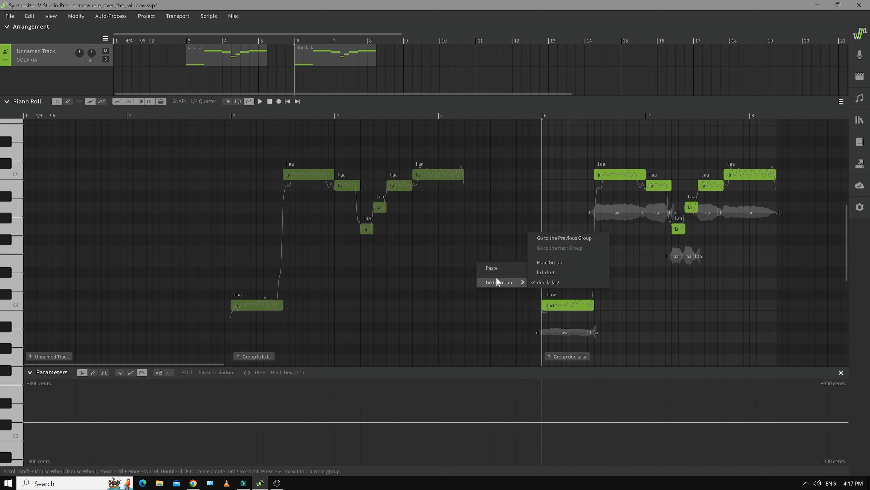
pyautogui.click(548, 263)
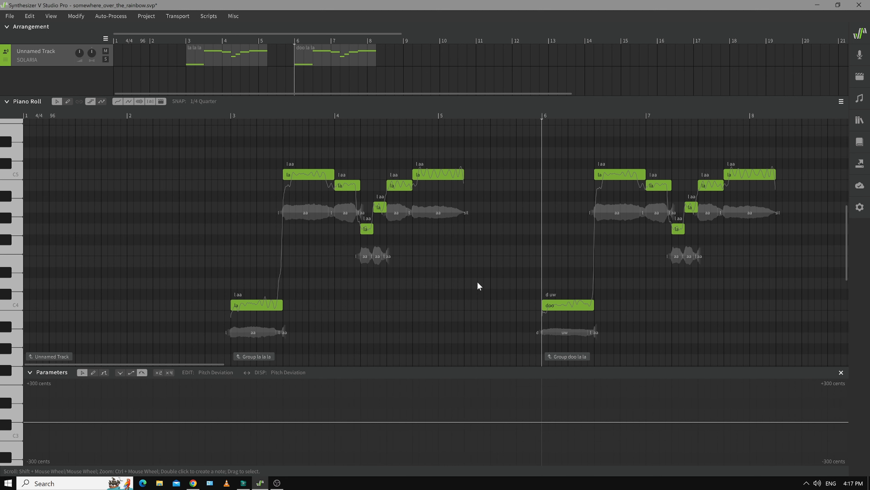
# - Go into the "la la la 1" group from the empty measures far past the end of the notes
pyautogui.moveTo(178, 363); pyautogui.dragTo(454, 350)
pyautogui.rightClick(369, 222)
pyautogui.moveTo(401, 246)
pyautogui.click(439, 247)
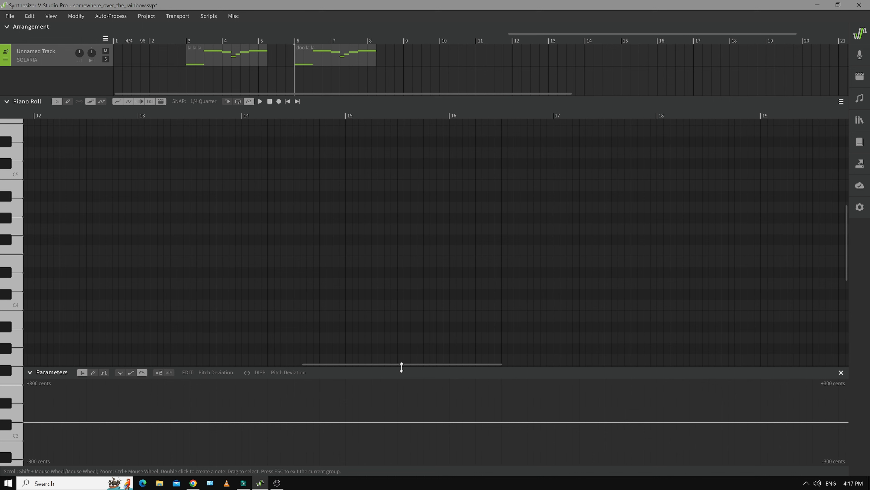
pyautogui.moveTo(398, 363); pyautogui.dragTo(106, 363)
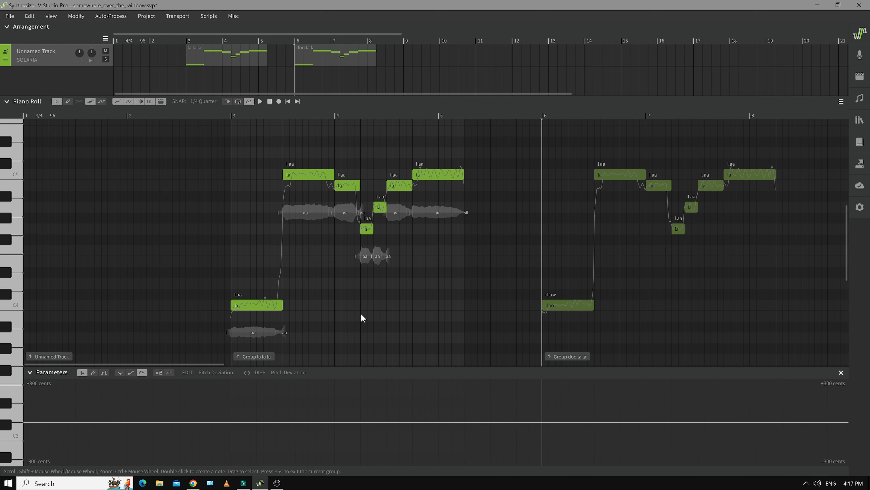
# - Leave the "la la la 1" group and return to the main group
pyautogui.rightClick(255, 250)
pyautogui.moveTo(273, 273)
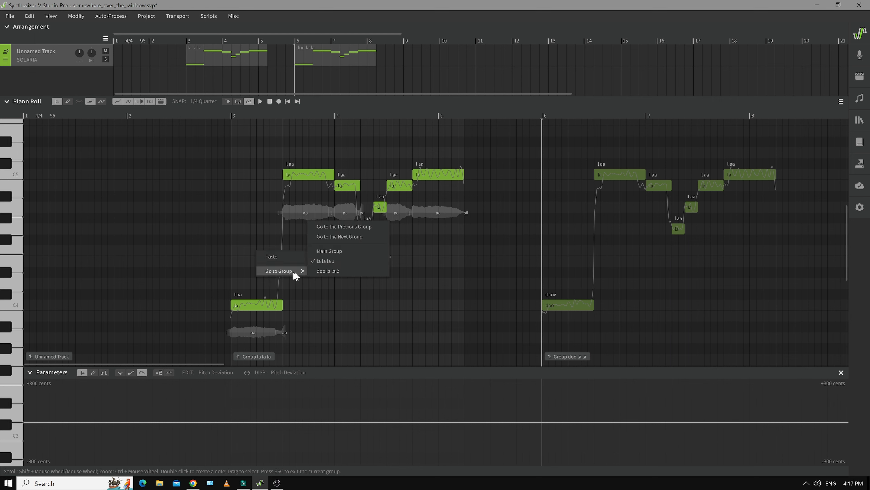
pyautogui.click(329, 253)
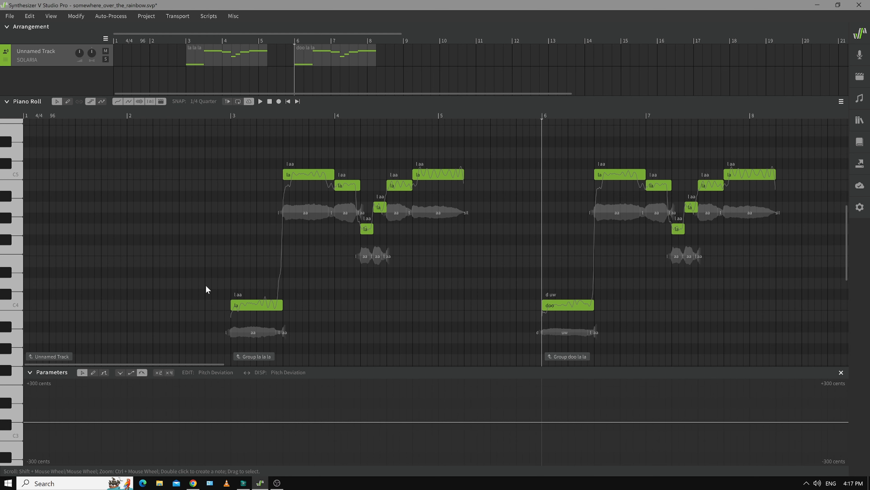
# - Ungroup the "doo la la" group and the "la la la" group into individual notes
pyautogui.click(255, 305)
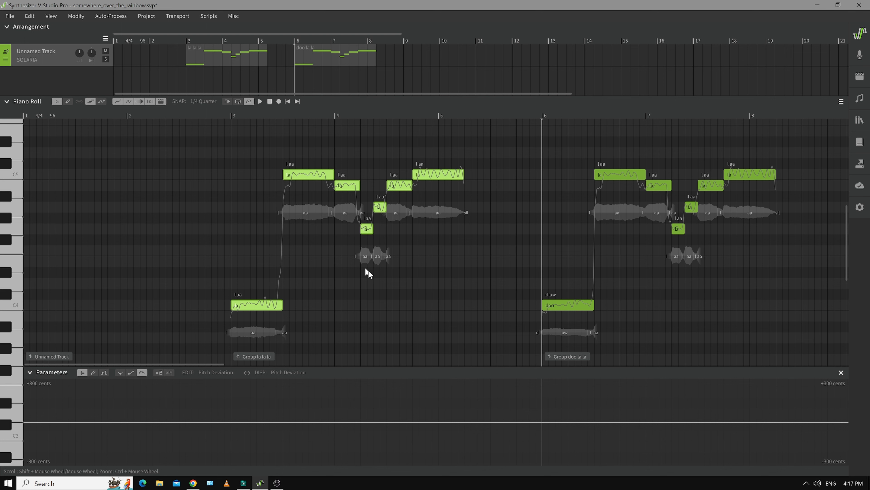
pyautogui.click(362, 293)
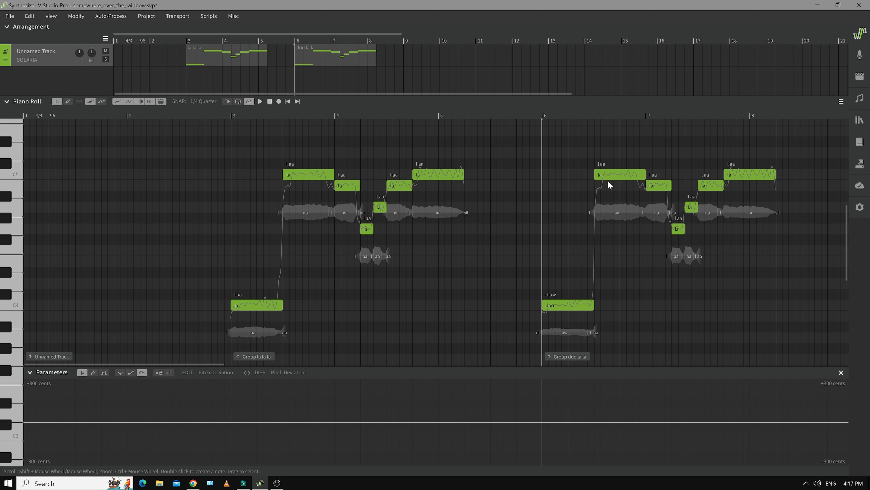
pyautogui.moveTo(520, 134); pyautogui.dragTo(801, 342)
pyautogui.hotkey('alt', 'd')
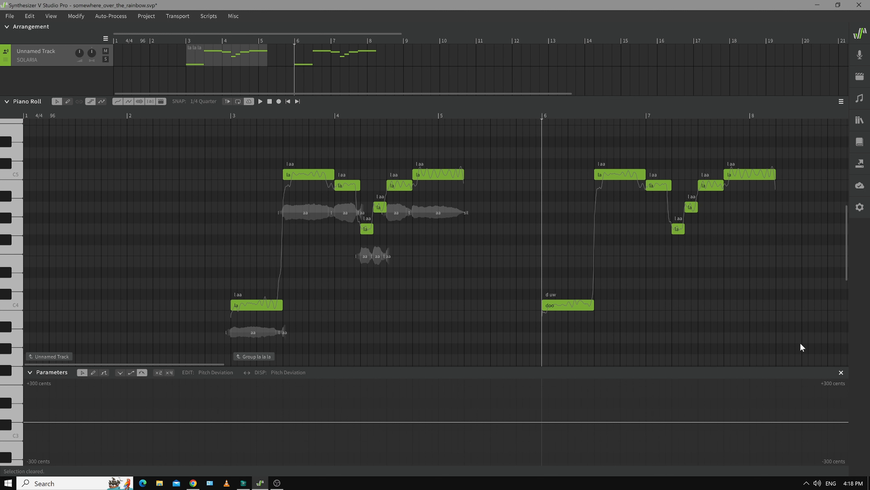
pyautogui.moveTo(185, 140); pyautogui.dragTo(491, 328)
pyautogui.hotkey('alt', 'd')
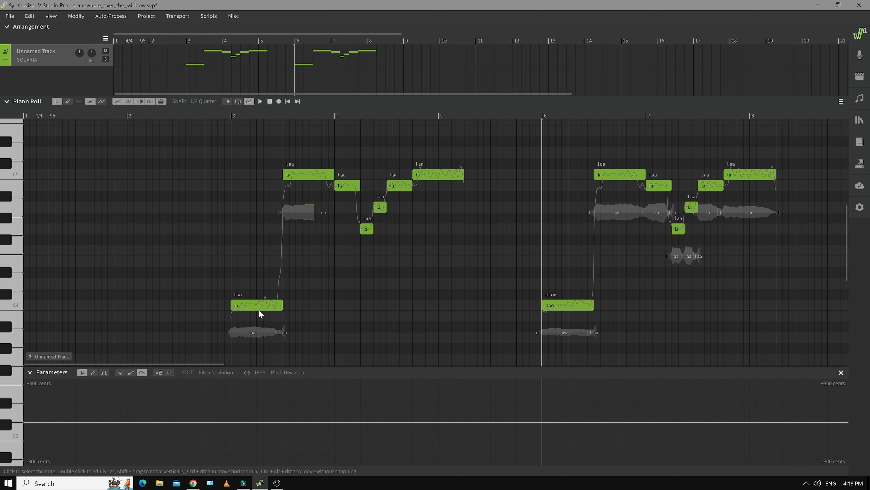
# - Replace the lyrics of the seven notes starting at measure 3 with "some where oh ver the rain bo"
pyautogui.moveTo(182, 139); pyautogui.dragTo(496, 335)
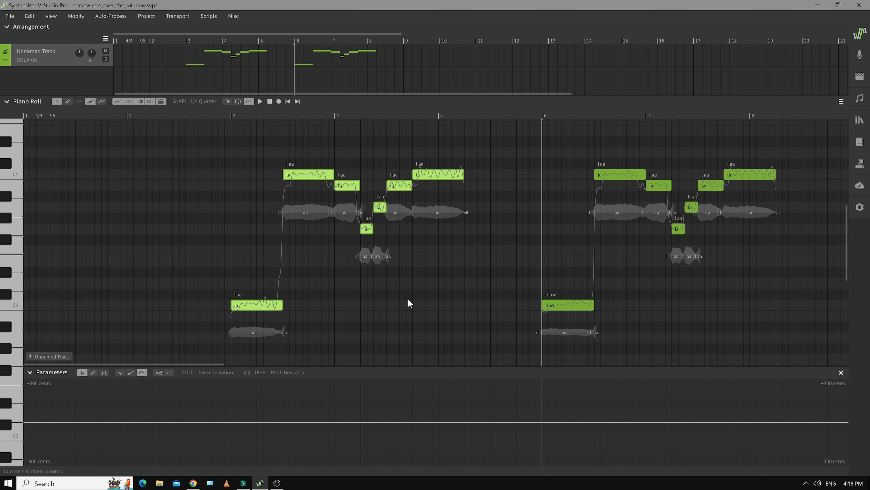
pyautogui.hotkey('ctrl', 'l')
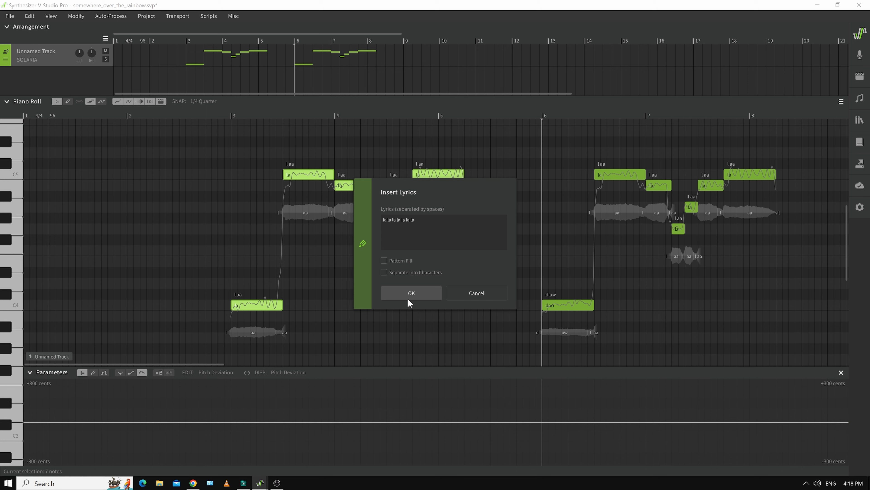
pyautogui.press('BackSpace')
pyautogui.press('BackSpace')
pyautogui.press('BackSpace')
pyautogui.press('BackSpace')
pyautogui.press('BackSpace')
pyautogui.press('BackSpace')
pyautogui.press('BackSpace')
pyautogui.press('BackSpace')
pyautogui.press('BackSpace')
pyautogui.press('BackSpace')
pyautogui.press('BackSpace')
pyautogui.press('BackSpace')
pyautogui.press('BackSpace')
pyautogui.press('BackSpace')
pyautogui.press('BackSpace')
pyautogui.press('BackSpace')
pyautogui.press('BackSpace')
pyautogui.press('BackSpace')
pyautogui.press('BackSpace')
pyautogui.press('BackSpace')
pyautogui.write('some')
pyautogui.write('where oh ve')
pyautogui.write('the rain bow')
pyautogui.press('BackSpace')
pyautogui.click(425, 292)
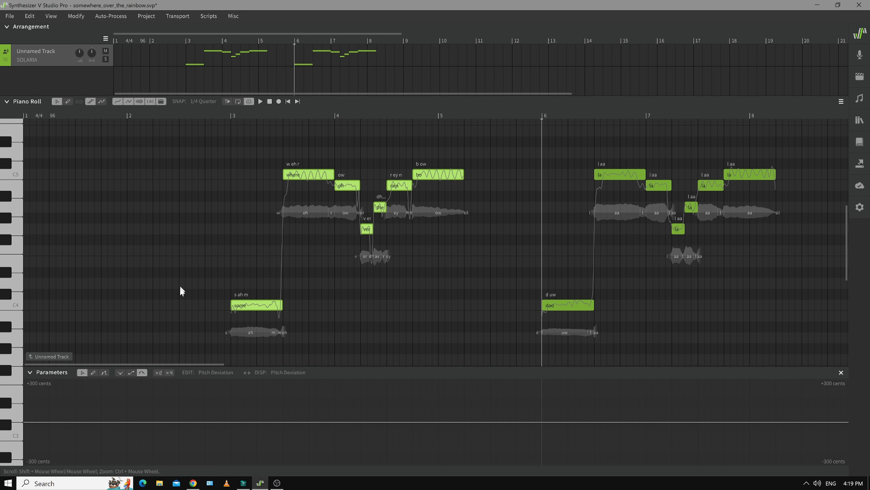
pyautogui.click(187, 290)
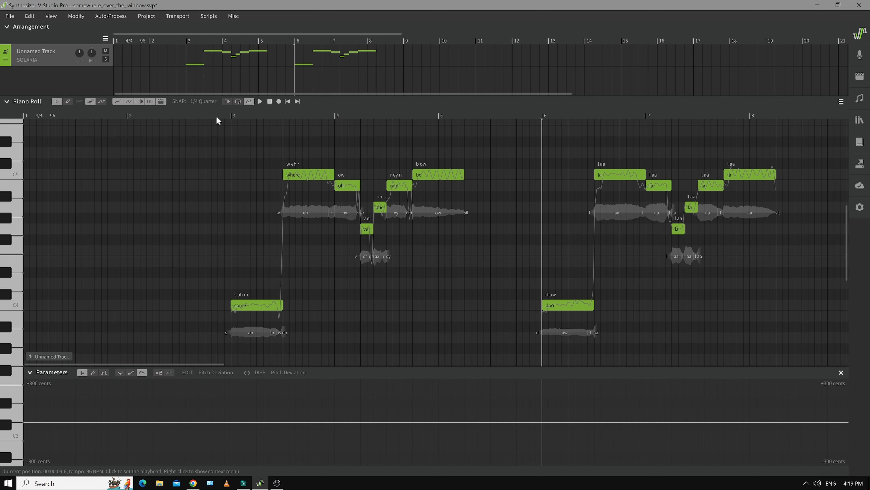
# - Play the phrase with its new lyrics from just before measure 3
pyautogui.click(209, 113)
pyautogui.press('space')
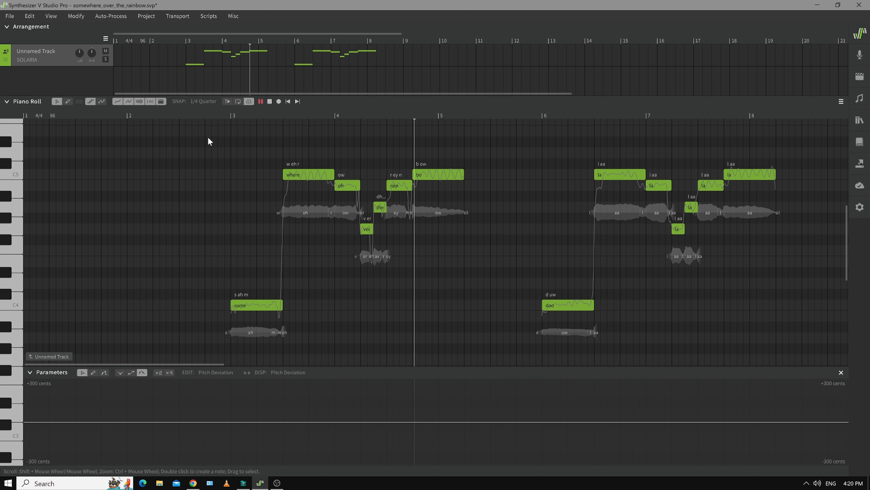
pyautogui.click(208, 138)
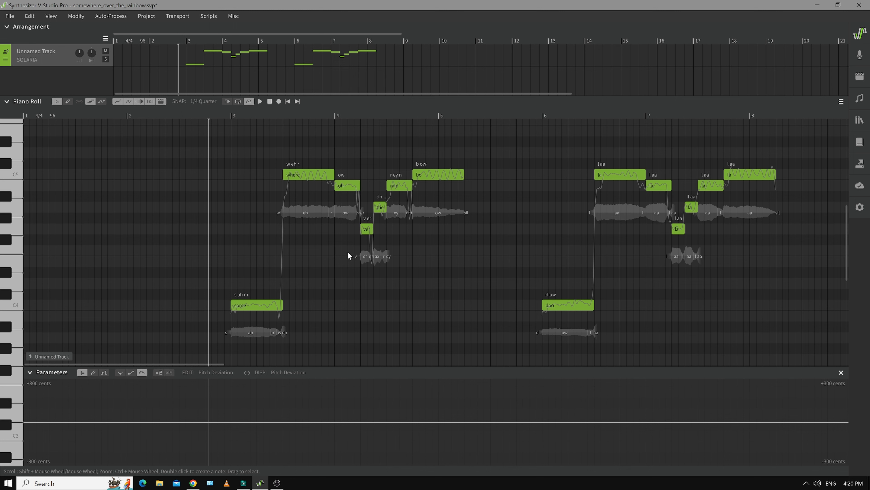
# - Shorten the end of the "where" note slightly to open a small gap before "oh"
pyautogui.hotkey('ctrl', 's')
pyautogui.click(334, 173)
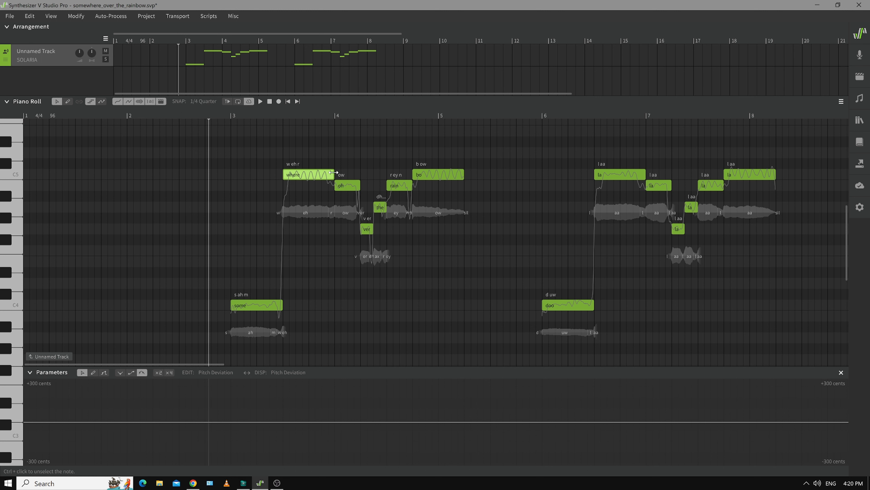
pyautogui.moveTo(329, 173); pyautogui.dragTo(324, 173)
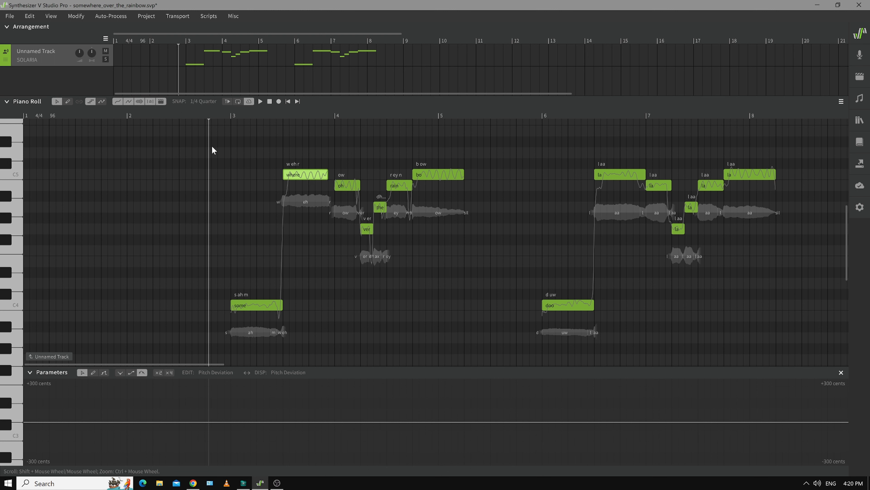
# - Play the phrase with the gap and extend the "where" note back until it meets "oh"
pyautogui.press('space')
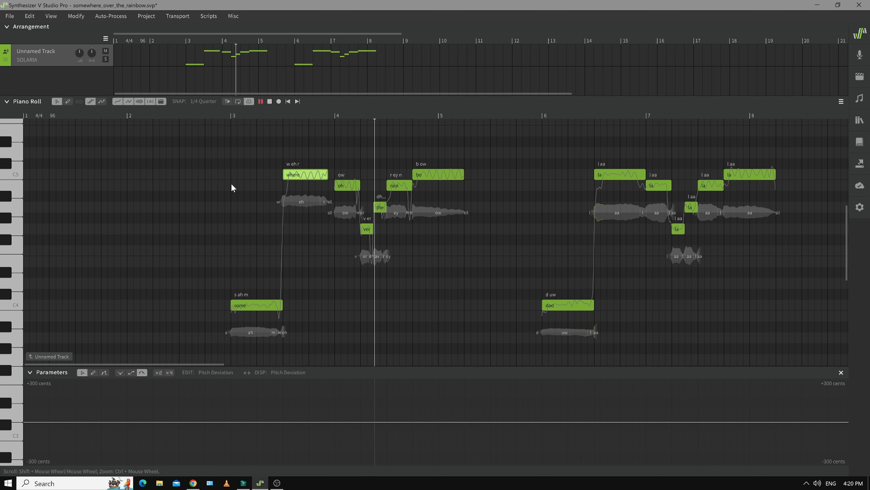
pyautogui.press('space')
pyautogui.hotkey('ctrl', 's')
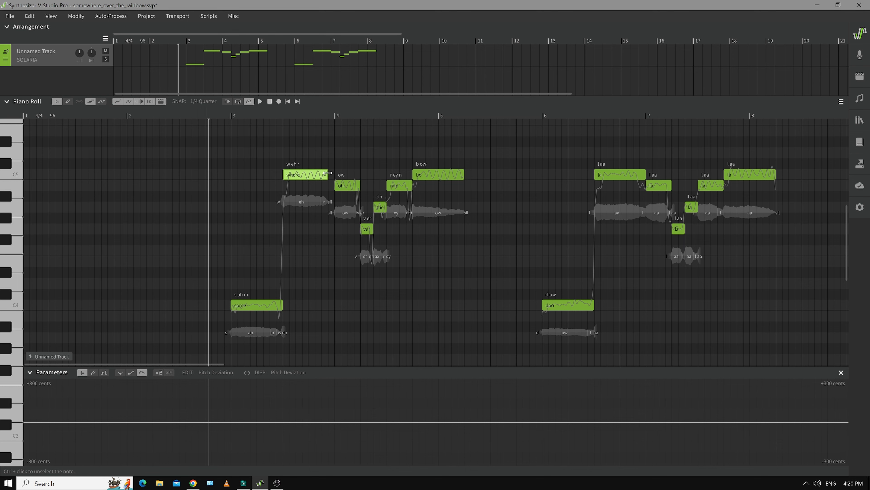
pyautogui.moveTo(330, 172); pyautogui.dragTo(335, 172)
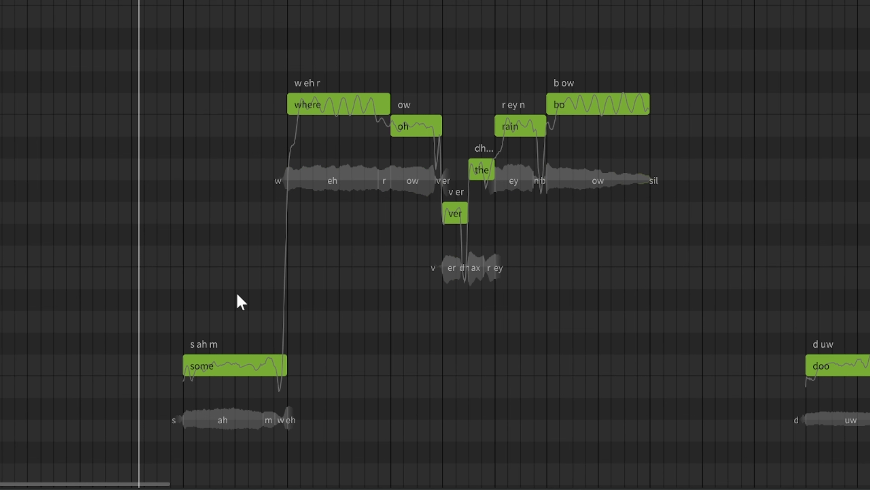
# - Group the "some" and "where" notes and play the phrase from just before measure 3
pyautogui.moveTo(155, 52); pyautogui.dragTo(351, 390)
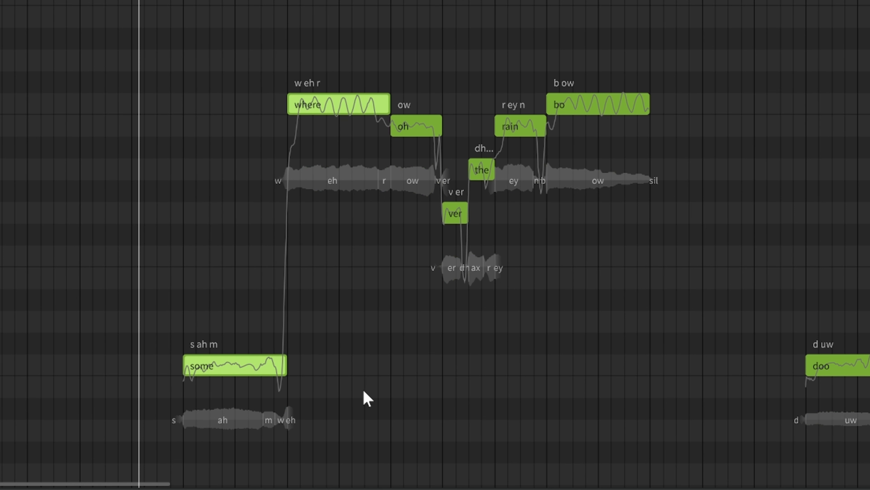
pyautogui.hotkey('alt', 'g')
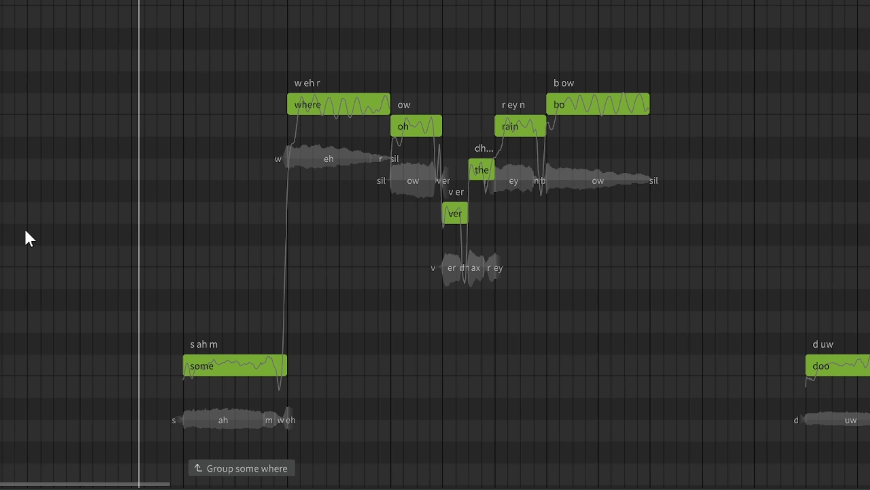
pyautogui.press('space')
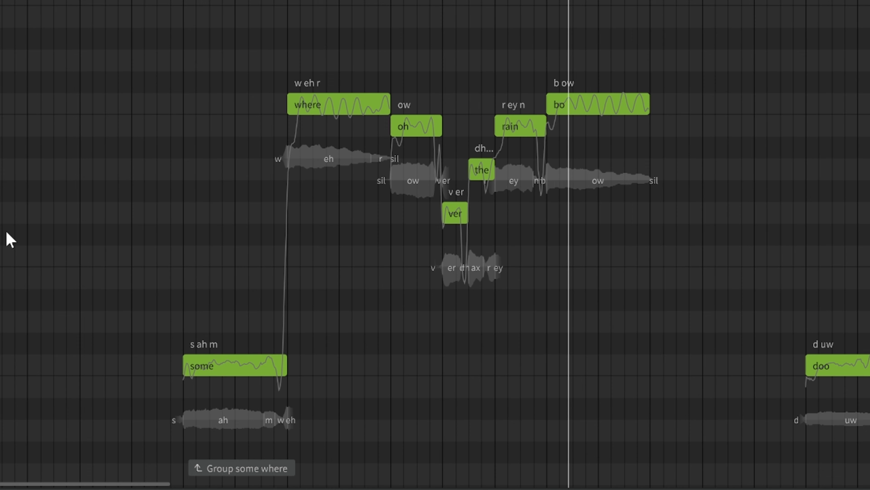
pyautogui.press('space')
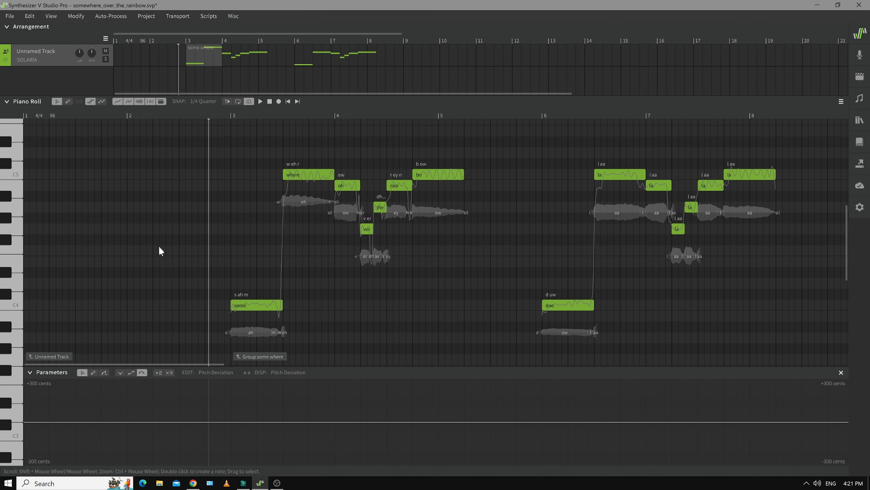
# - Ungroup the "some where" group into individual notes
pyautogui.click(255, 306)
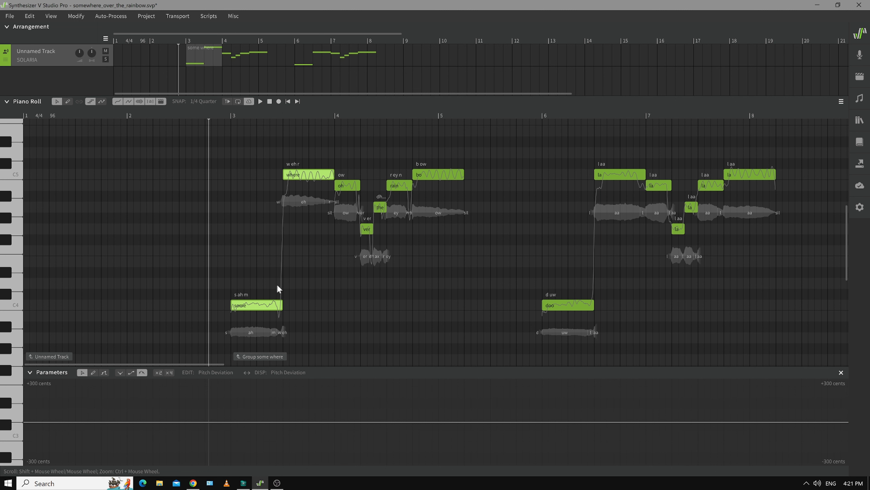
pyautogui.click(311, 267)
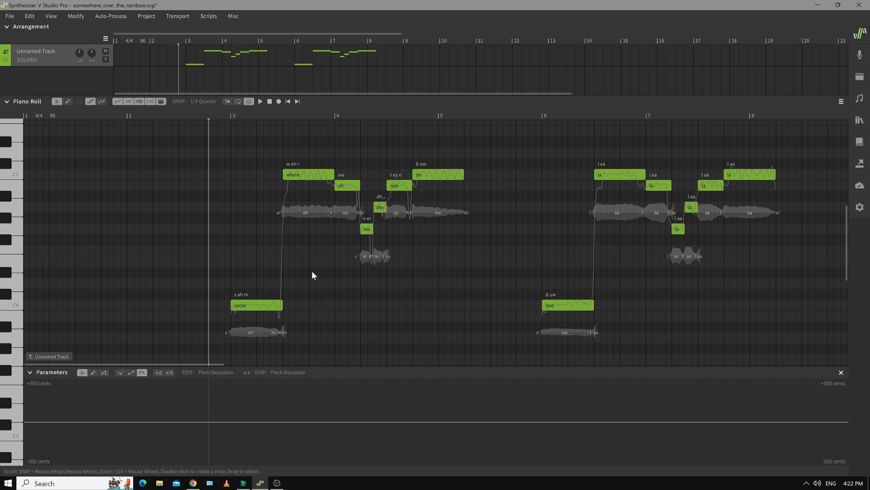
# - Check which automatic pitch, melody and AI retake commands are available without a selection and with the "some" to "bo" notes selected
pyautogui.click(75, 16)
pyautogui.moveTo(111, 16)
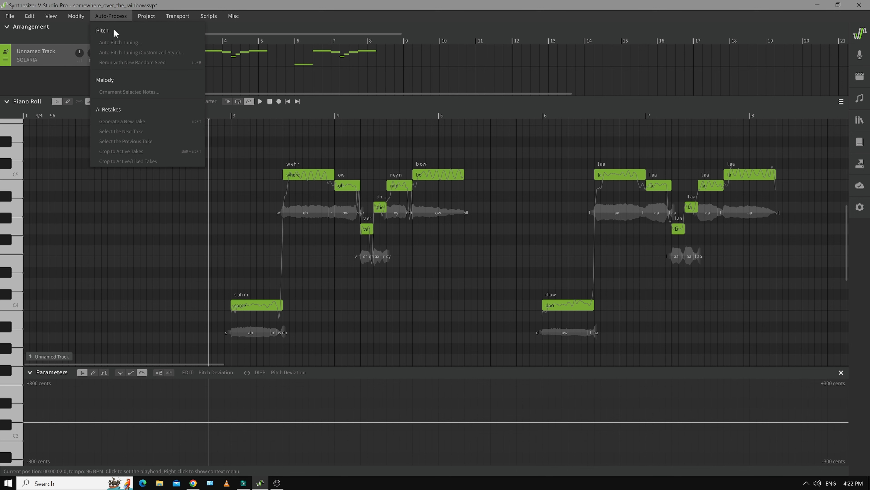
pyautogui.click(222, 224)
pyautogui.moveTo(221, 141); pyautogui.dragTo(483, 335)
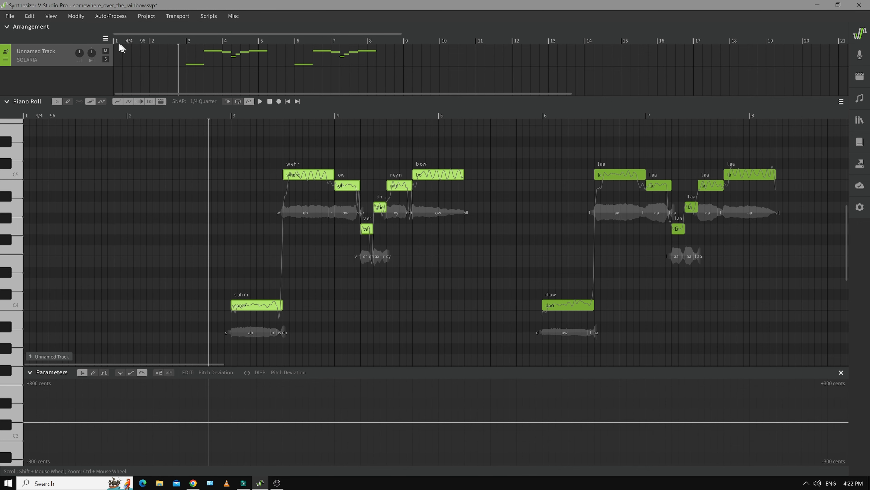
pyautogui.click(111, 16)
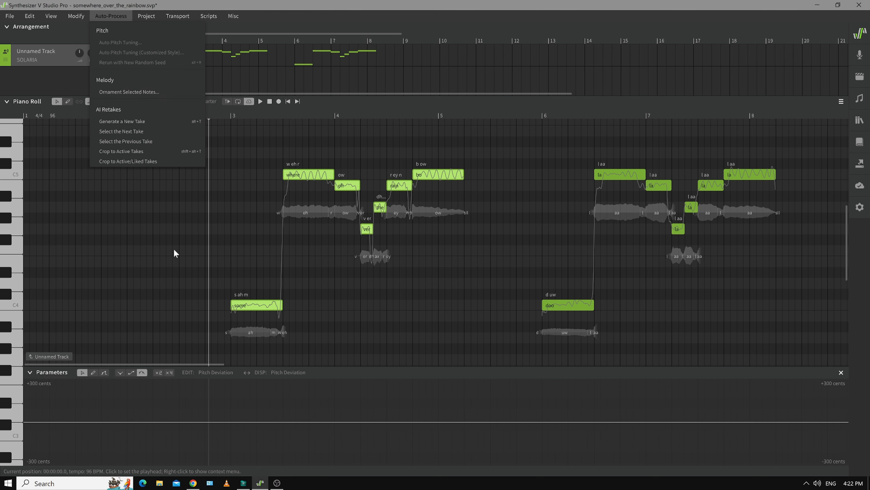
pyautogui.click(187, 237)
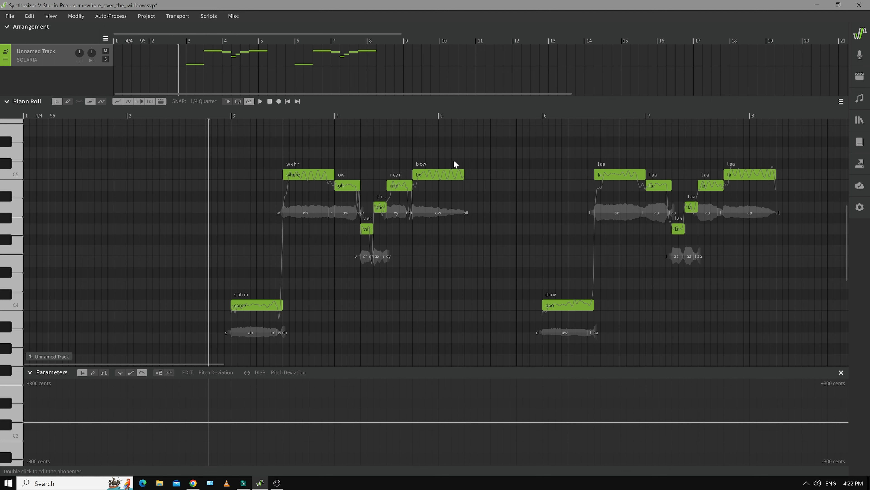
# - Ornament the "some" to "bo" notes with split tendencies of 50% left and 200% right, and play the phrase
pyautogui.moveTo(218, 143); pyautogui.dragTo(479, 320)
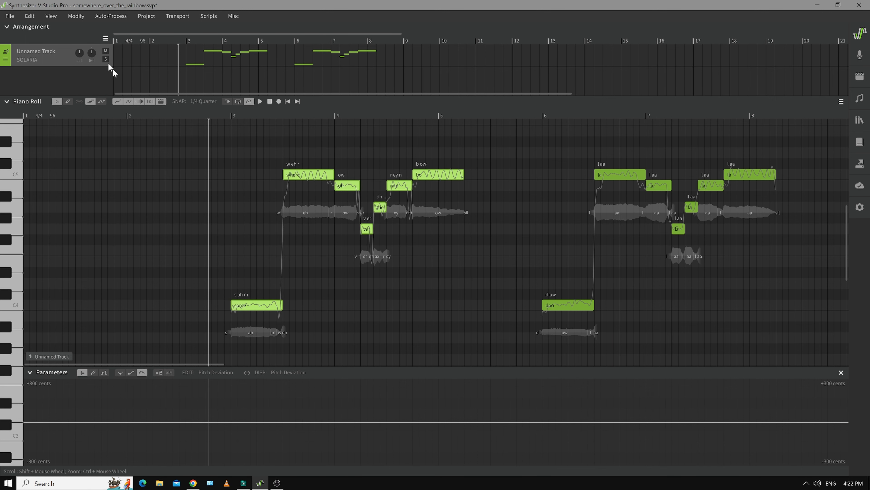
pyautogui.click(115, 17)
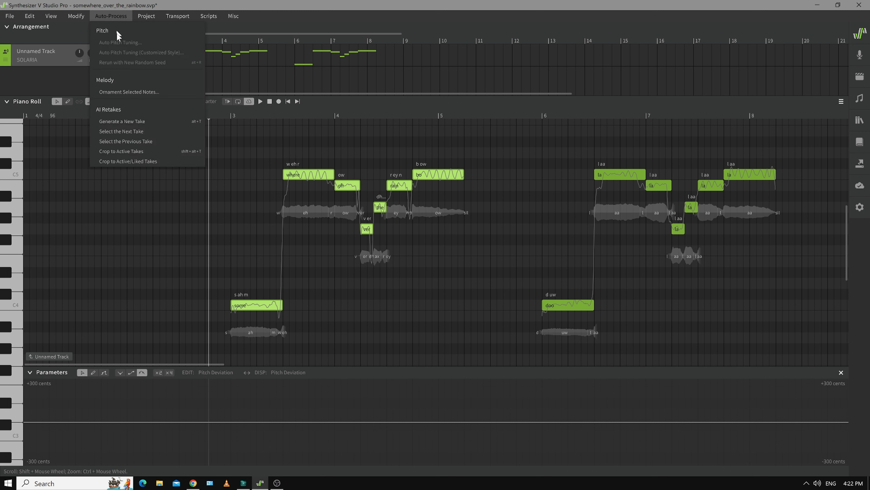
pyautogui.click(130, 92)
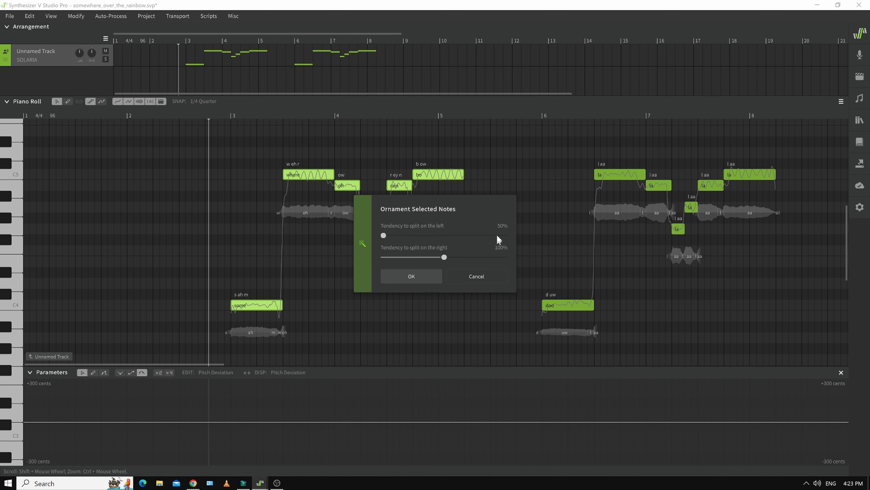
pyautogui.click(424, 279)
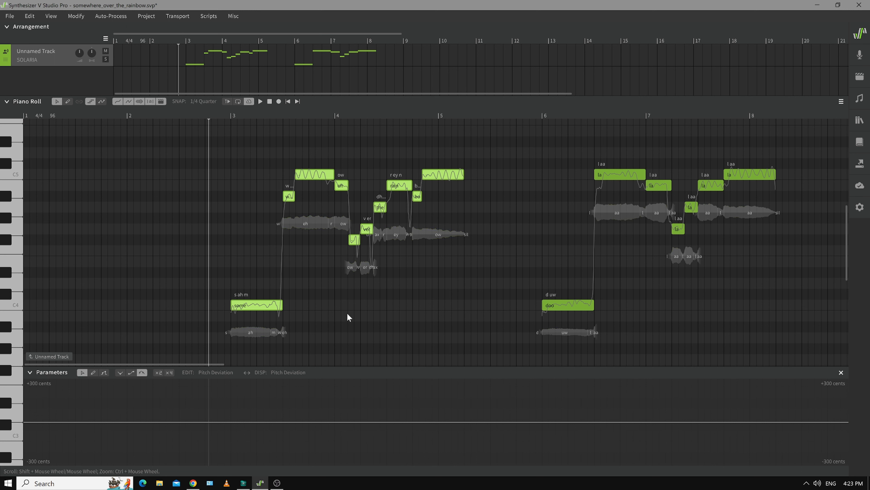
pyautogui.press('space')
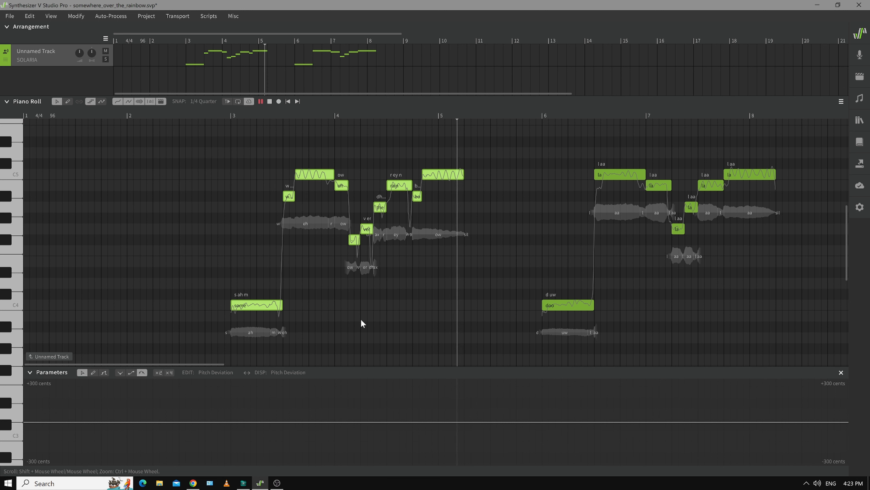
pyautogui.press('space')
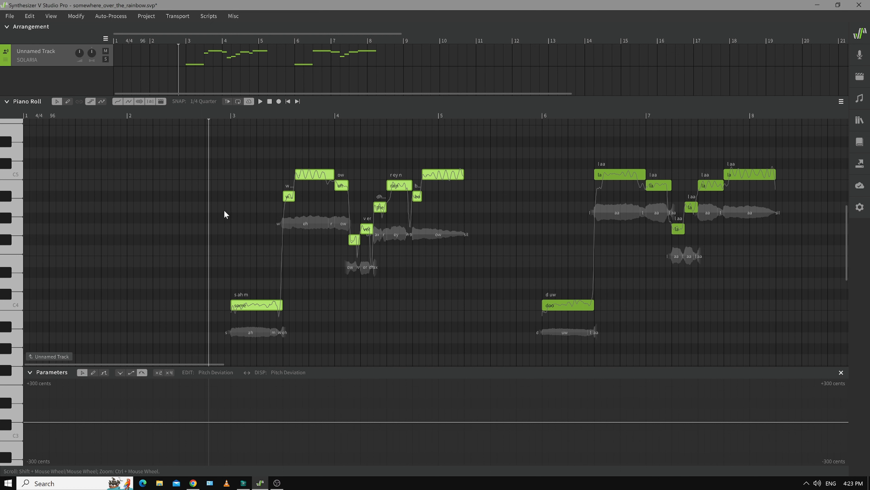
pyautogui.click(229, 215)
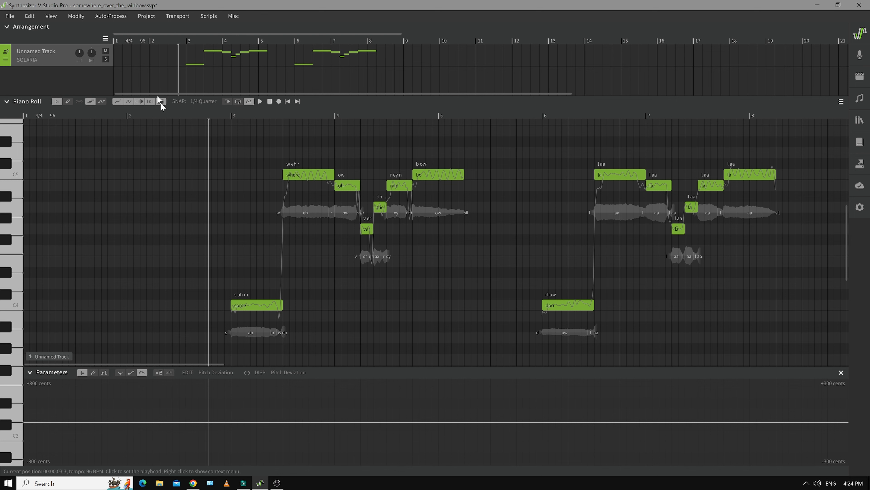
# - Check the automatic processing commands with and without notes selected, and review the project and transport commands
pyautogui.click(111, 16)
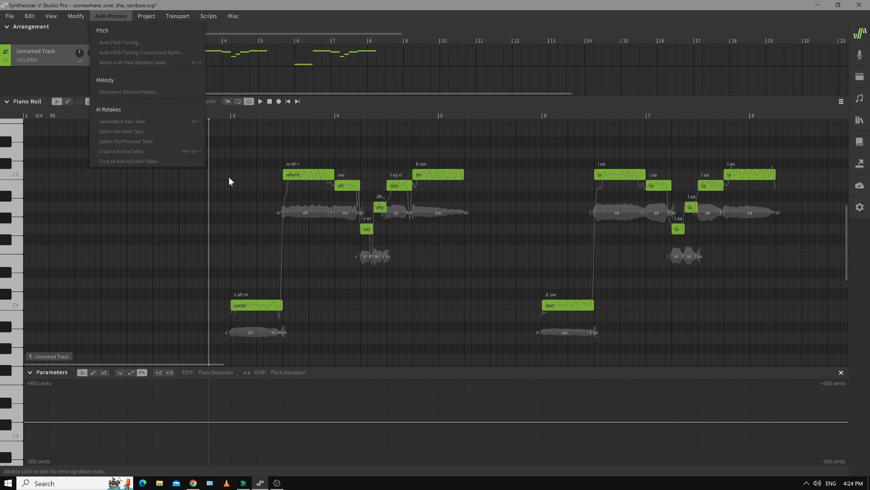
pyautogui.click(229, 162)
pyautogui.moveTo(218, 144); pyautogui.dragTo(477, 328)
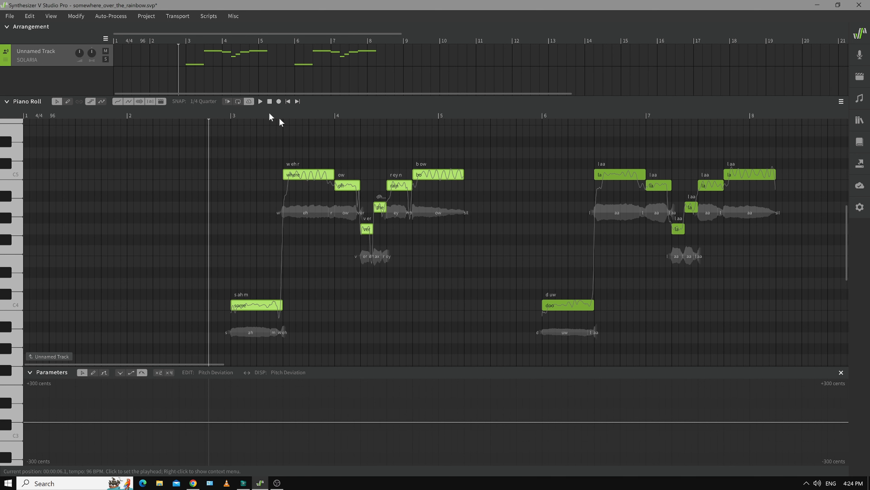
pyautogui.click(111, 16)
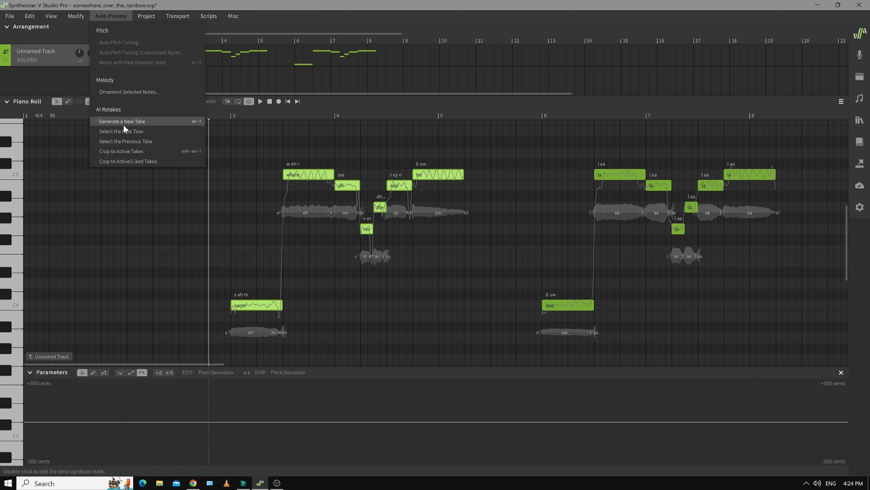
pyautogui.moveTo(146, 18)
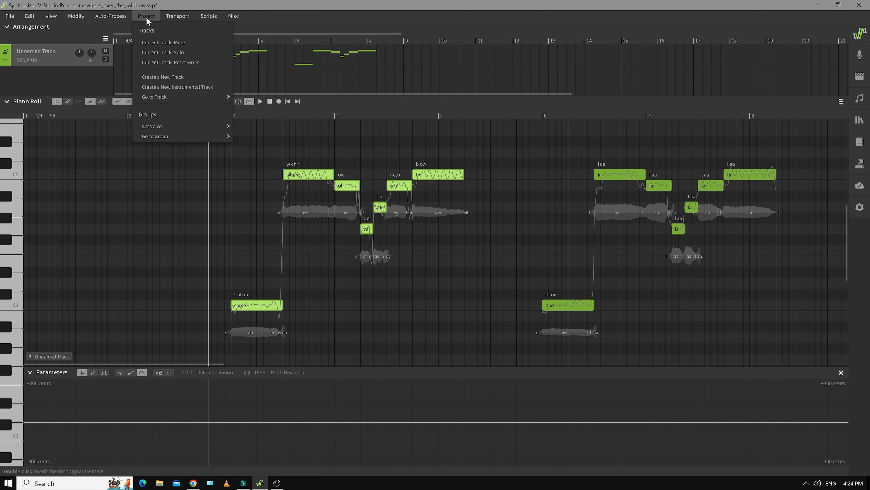
pyautogui.moveTo(175, 16)
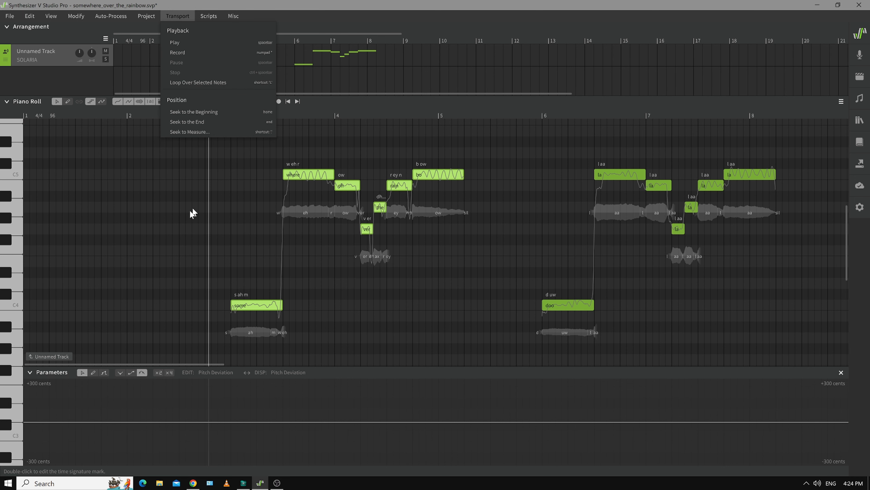
pyautogui.click(175, 212)
# - Play the "some" to "bo" notes in a loop, and turn looping off with the playhead before measure 3
pyautogui.moveTo(219, 133); pyautogui.dragTo(496, 335)
pyautogui.press('space')
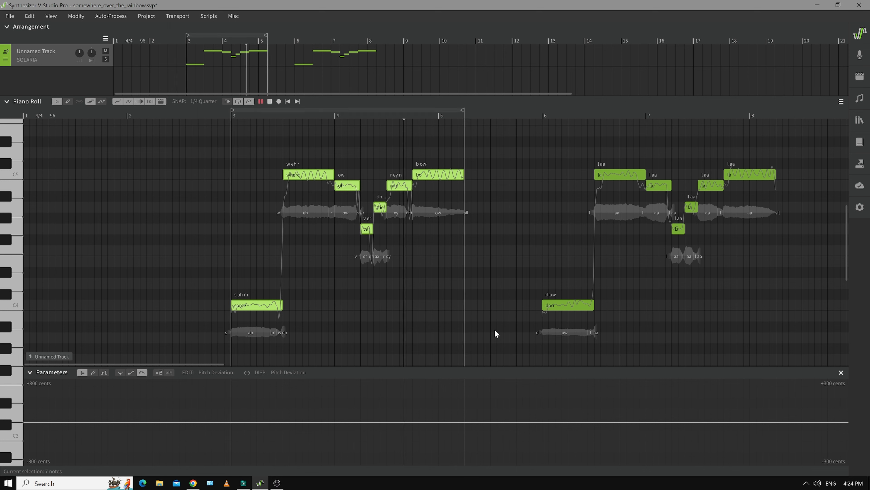
pyautogui.press('space')
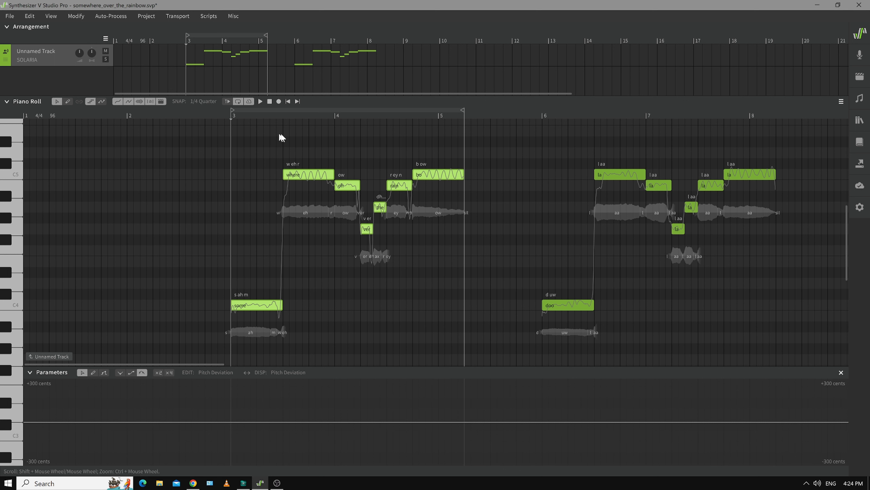
pyautogui.click(237, 100)
pyautogui.click(202, 115)
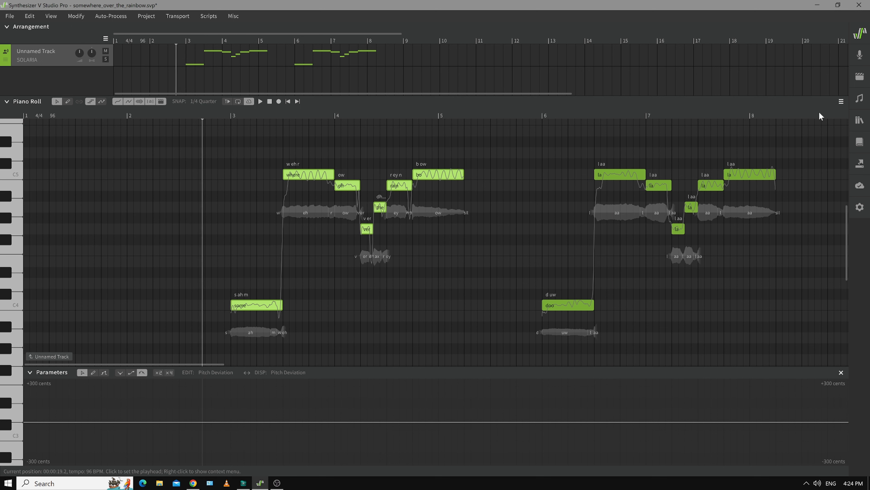
# - Remove the keyboard shortcut assigned to Transport - Seek to Measure in the settings
pyautogui.click(860, 207)
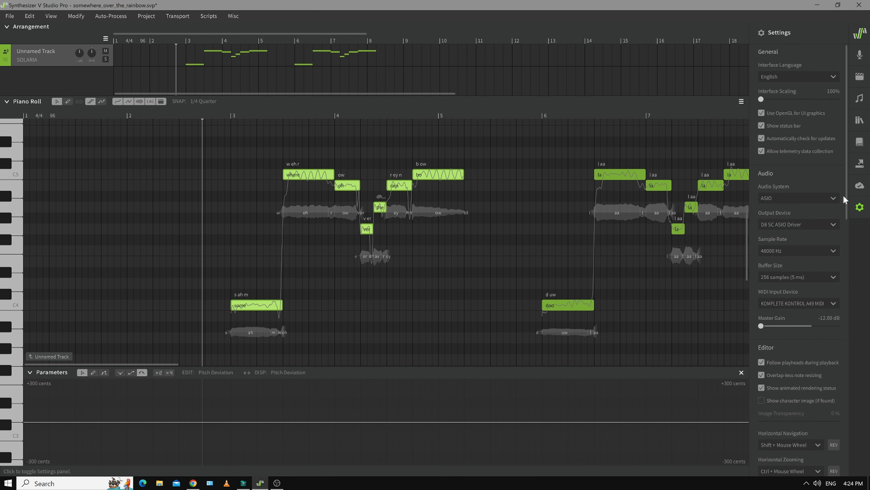
pyautogui.moveTo(846, 185); pyautogui.dragTo(859, 447)
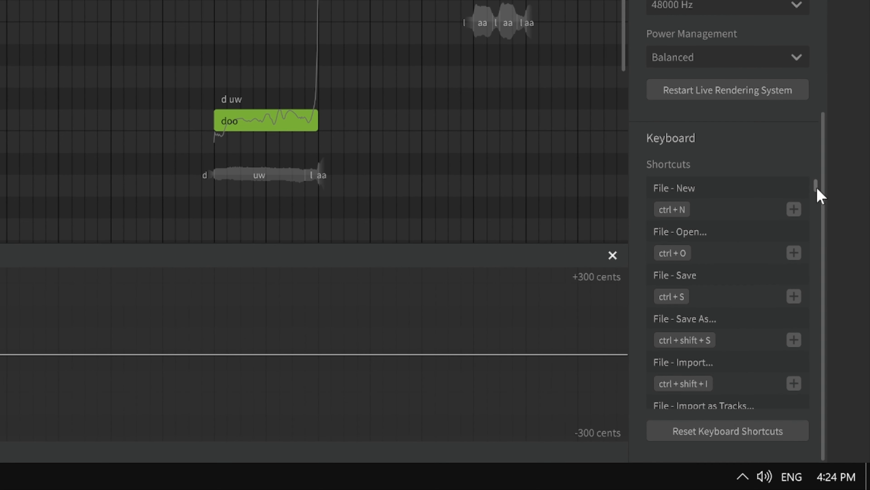
pyautogui.moveTo(816, 188); pyautogui.dragTo(817, 365)
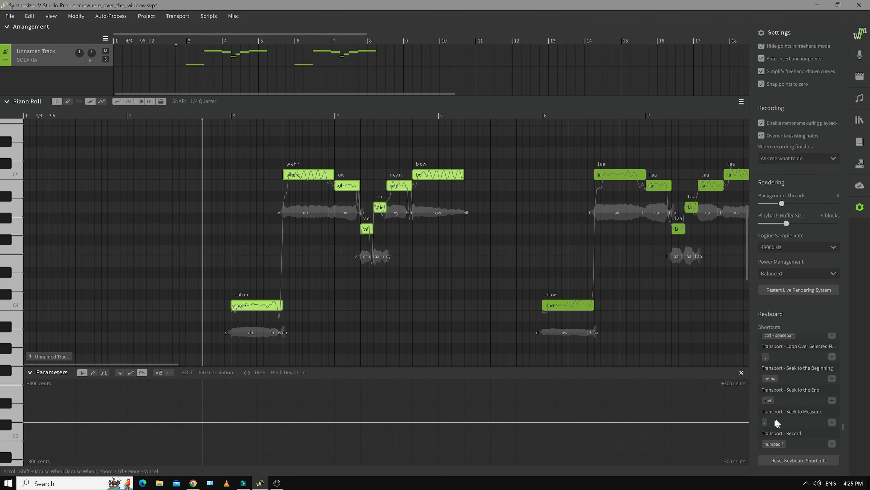
pyautogui.click(766, 421)
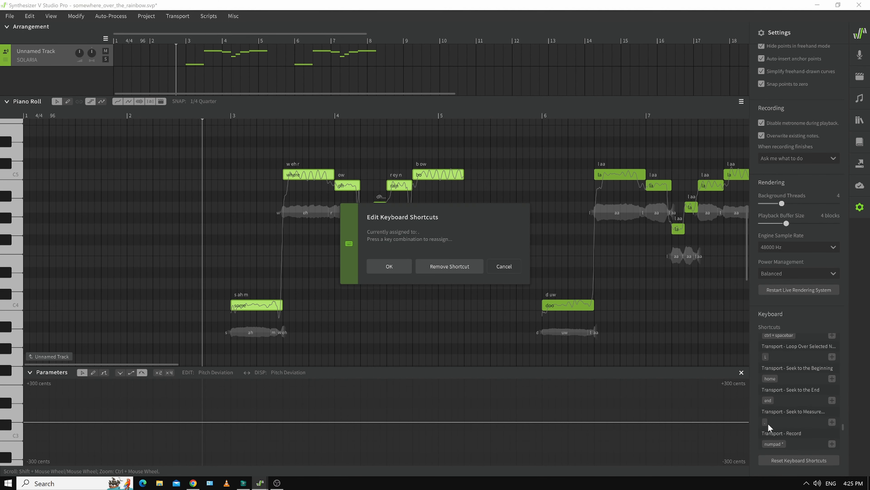
pyautogui.click(460, 266)
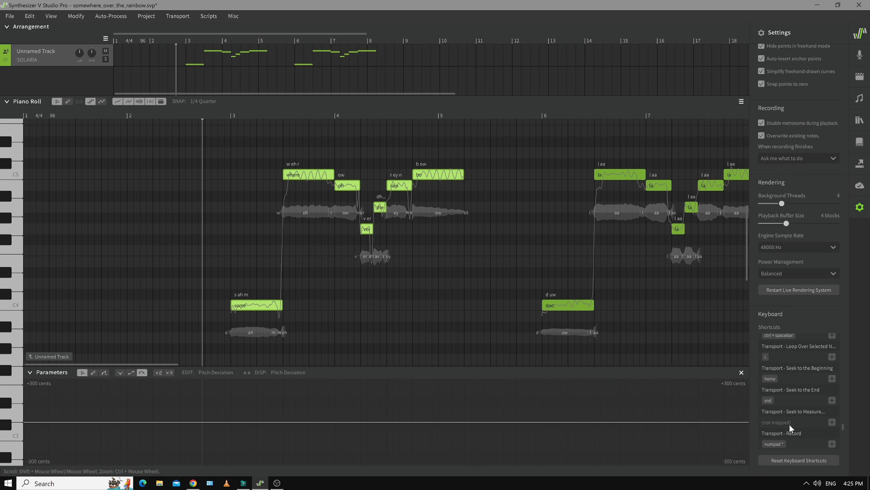
# - Assign the period key as the shortcut for Transport - Seek to Measure
pyautogui.click(832, 421)
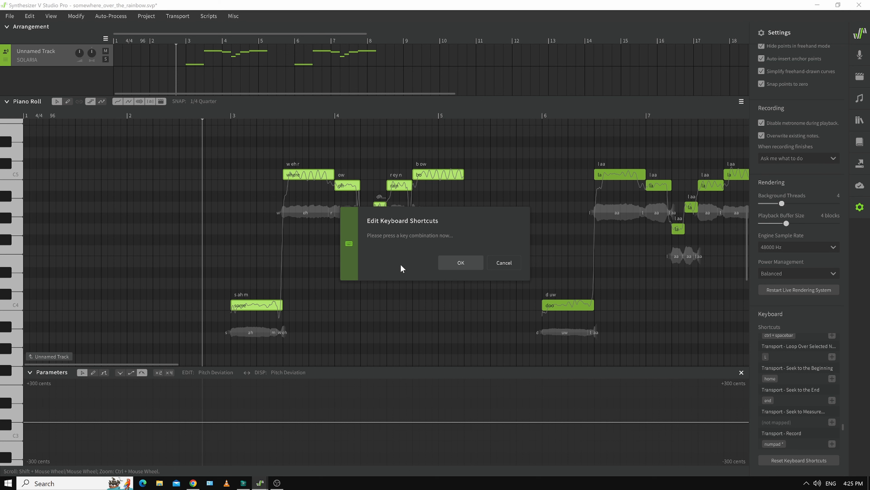
pyautogui.press('.')
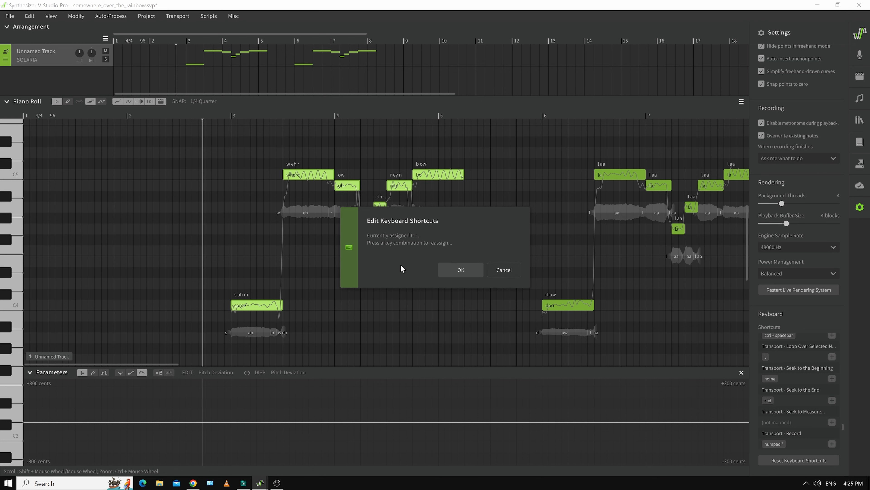
pyautogui.click(453, 271)
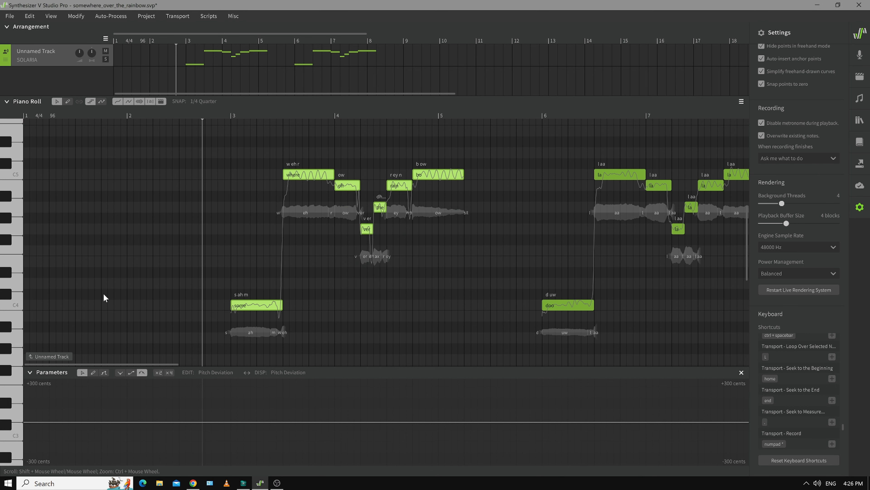
# - Seek the playhead to measure 6 by entering the measure number
pyautogui.press('.')
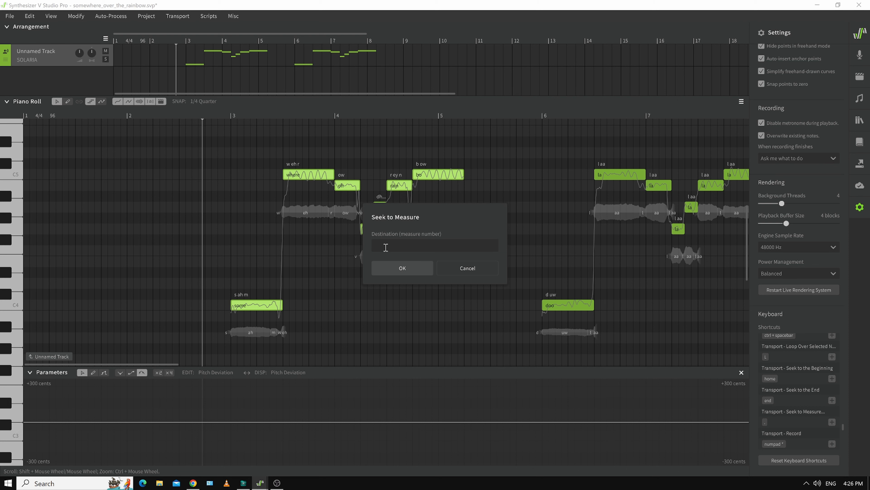
pyautogui.write('6')
pyautogui.click(411, 269)
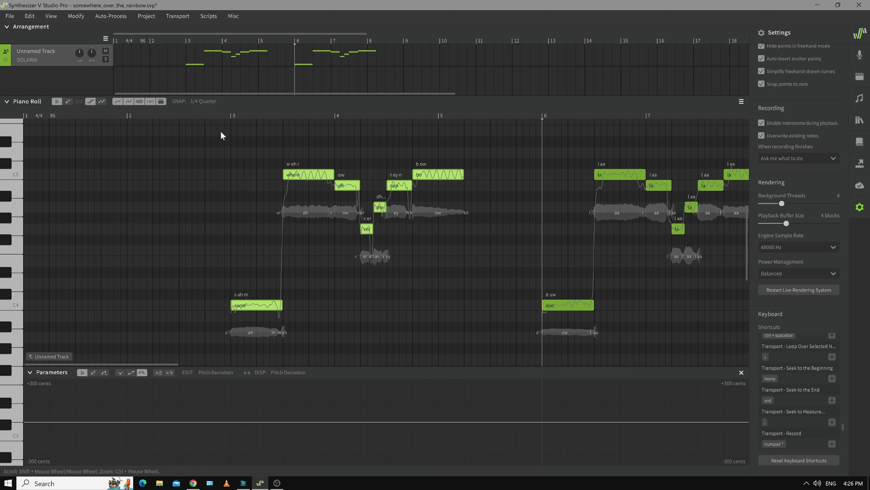
# - Select the "some" note, place the playhead at measure 3, and advance the selection note by note to "bo"
pyautogui.click(370, 295)
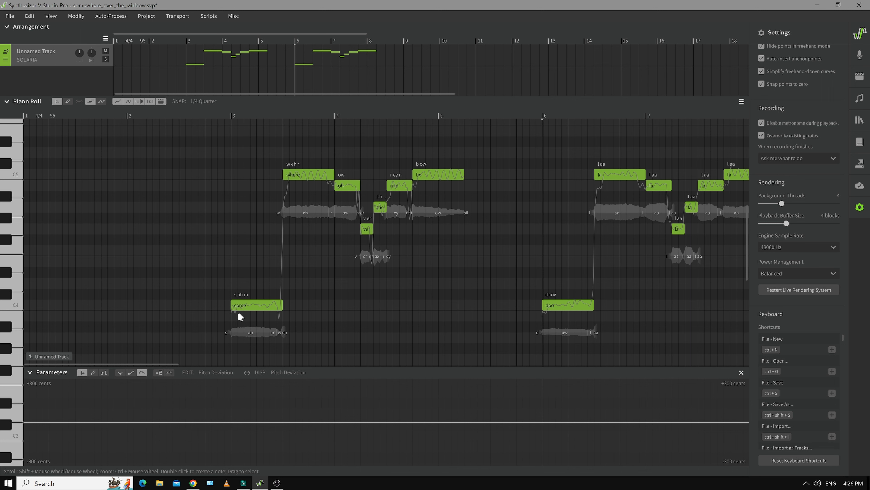
pyautogui.moveTo(205, 279); pyautogui.dragTo(294, 322)
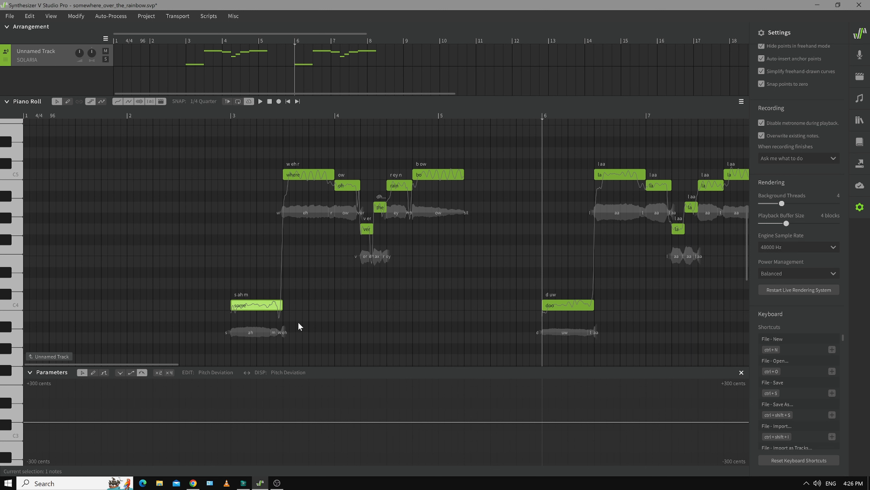
pyautogui.click(231, 115)
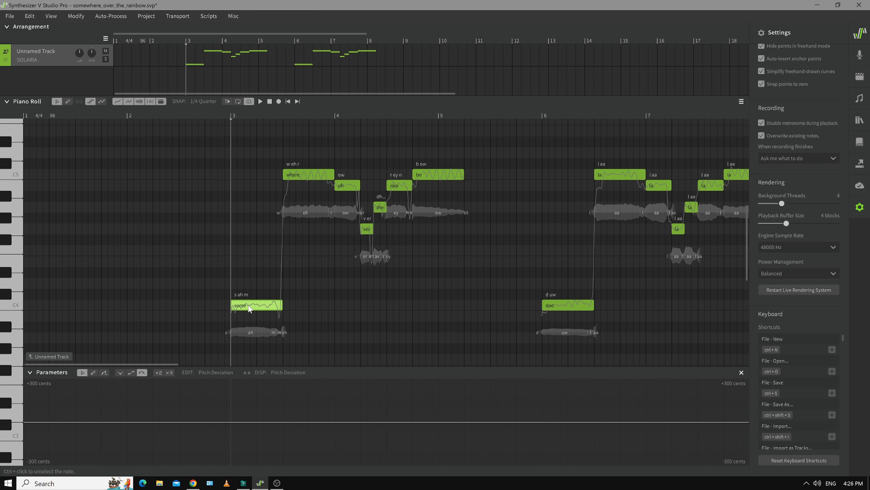
pyautogui.press('Tab')
pyautogui.press('Tab')
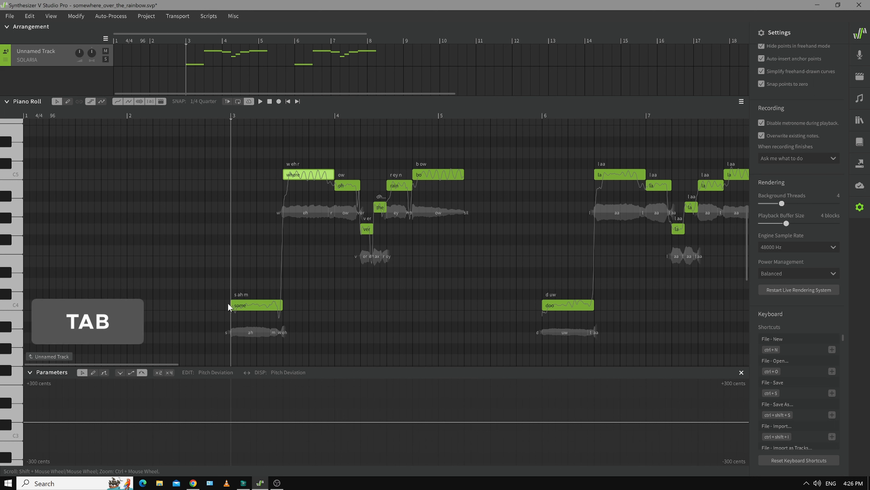
pyautogui.press('Tab')
pyautogui.press('Tab')
pyautogui.press('Tab')
pyautogui.press('Tab')
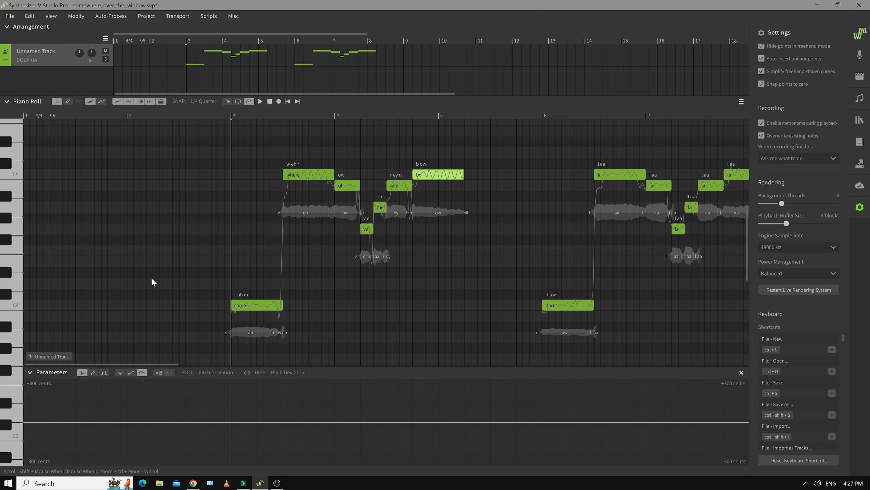
# - Move the selection backward note by note from "bo" toward "some", and clear the selection
pyautogui.hotkey('ctrl', 'Tab')
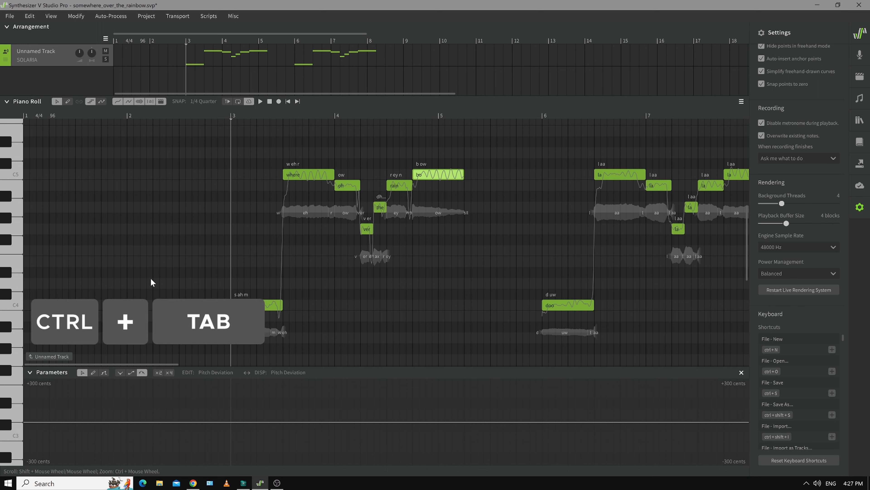
pyautogui.hotkey('ctrl', 'Tab')
pyautogui.hotkey('ctrl', 'Tab')
pyautogui.hotkey('ctrl', 'Tab')
pyautogui.hotkey('ctrl', 'Tab')
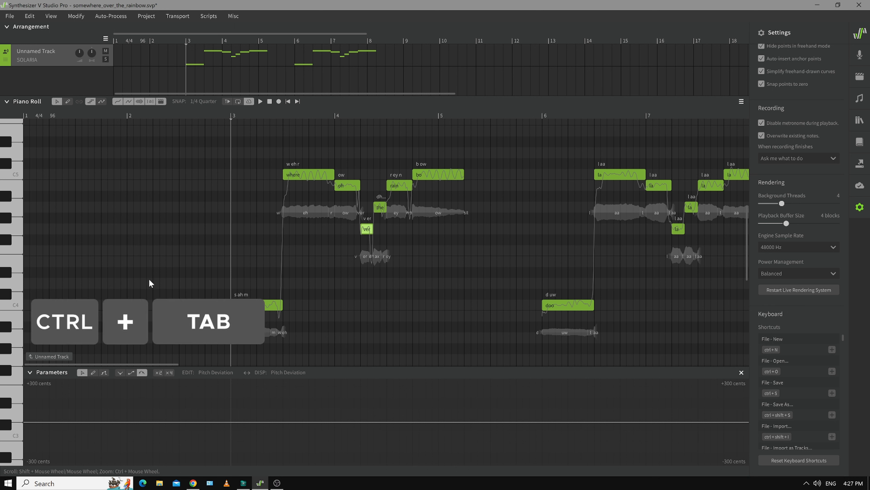
pyautogui.hotkey('ctrl', 'Tab')
pyautogui.hotkey('ctrl', 'Tab')
pyautogui.click(165, 291)
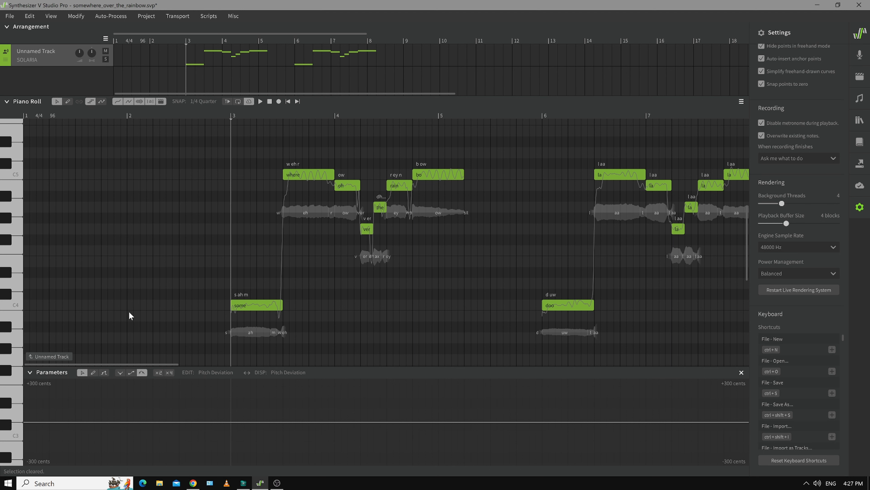
# - Place the playhead just before the "some" note at measure 3
pyautogui.click(205, 114)
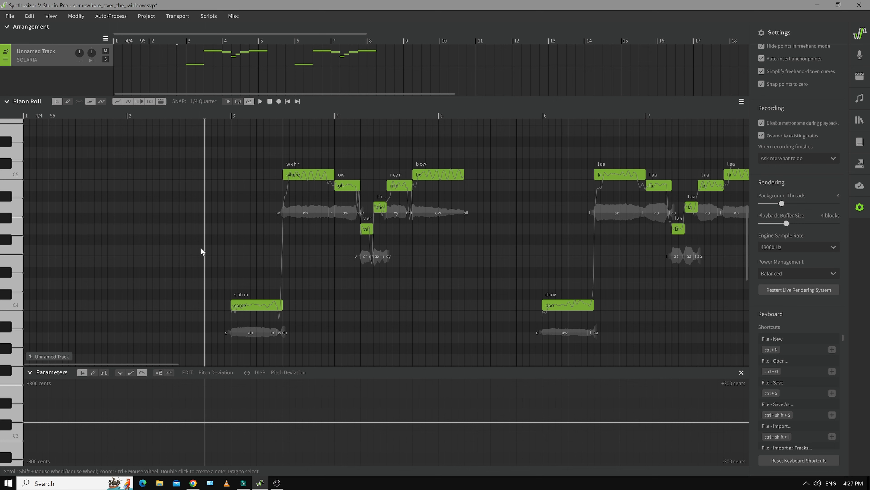
pyautogui.click(217, 293)
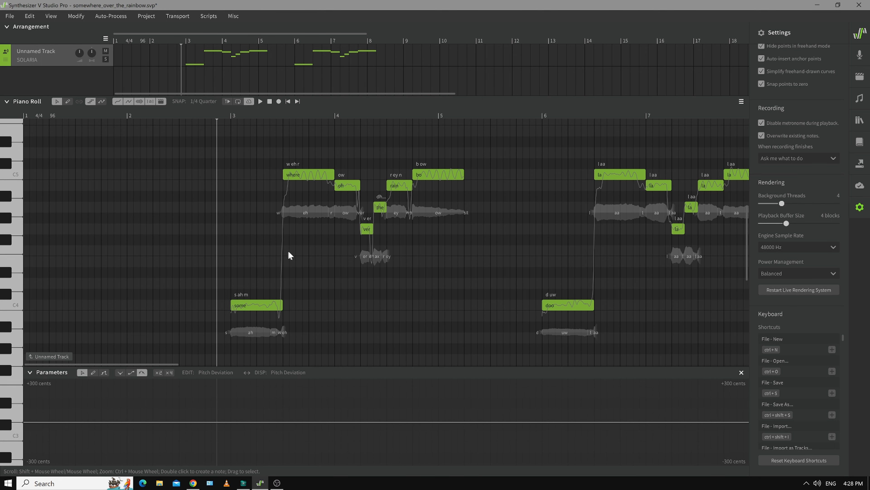
# - Close the settings and show the note properties of the "bo" note
pyautogui.click(860, 207)
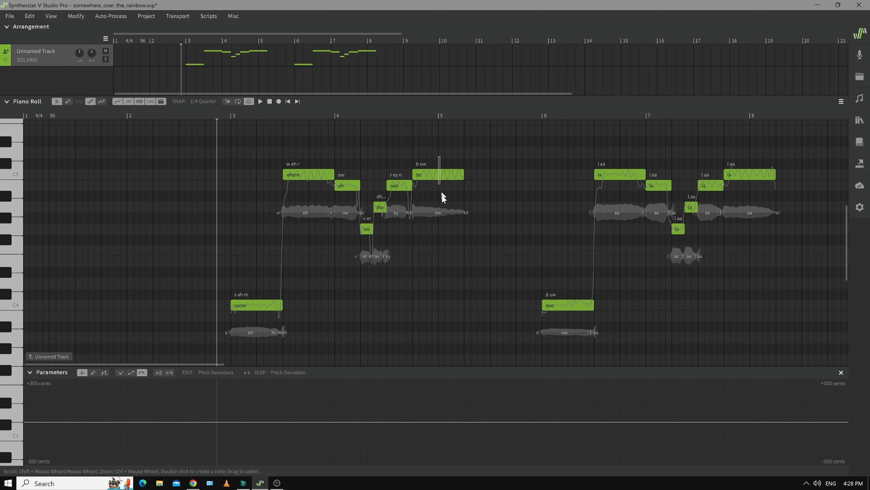
pyautogui.click(442, 183)
pyautogui.click(860, 98)
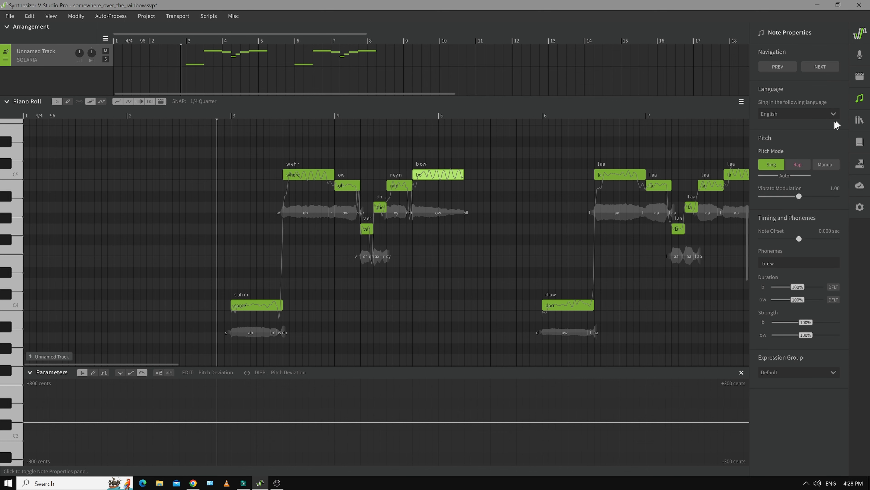
# - Set the vibrato modulation of the "bo" note to 0.9 and clear the selection
pyautogui.moveTo(801, 196)
pyautogui.mouseDown()
pyautogui.moveTo(838, 187)
pyautogui.moveTo(799, 197)
pyautogui.mouseUp()
pyautogui.moveTo(666, 223); pyautogui.dragTo(690, 228)
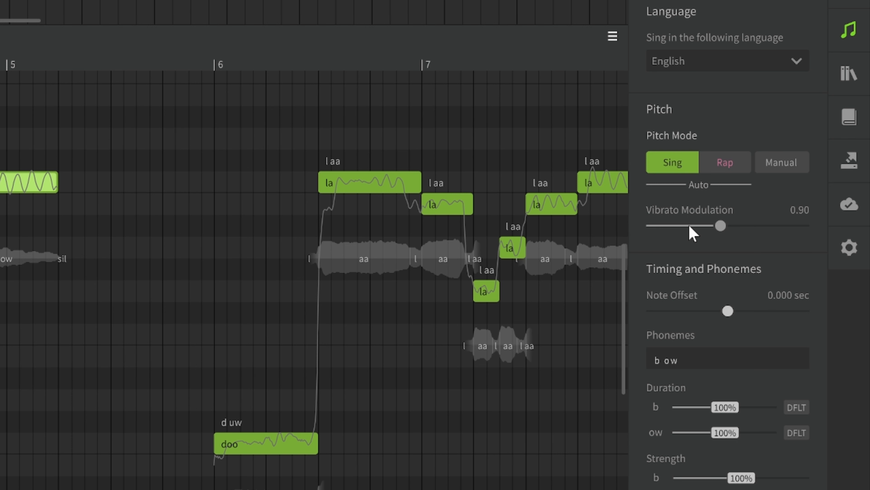
pyautogui.moveTo(689, 226); pyautogui.dragTo(719, 226)
pyautogui.click(797, 214)
pyautogui.write('0.9')
pyautogui.press('Return')
pyautogui.moveTo(712, 226); pyautogui.dragTo(721, 225)
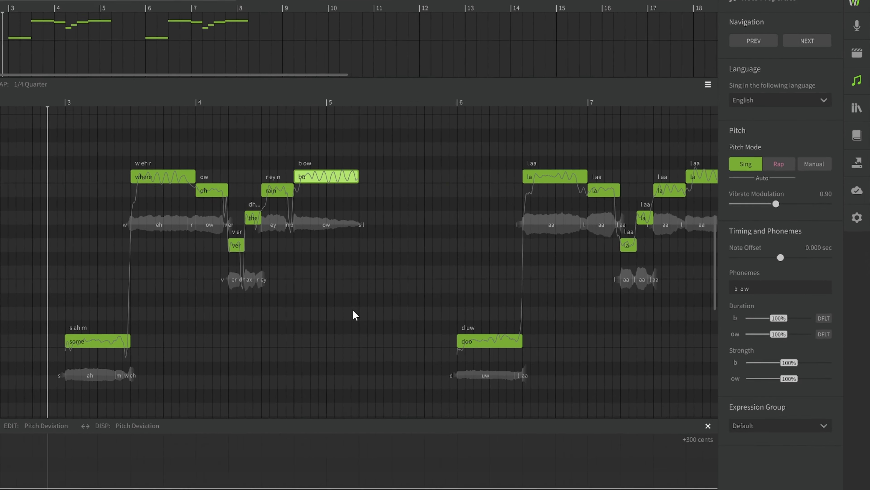
pyautogui.click(128, 374)
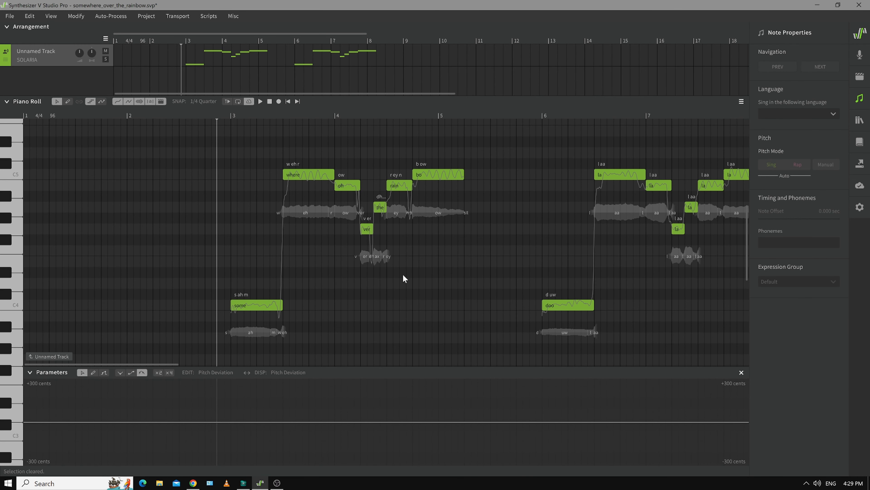
# - Select the "some" note and the "doo" note in turn to view their note properties
pyautogui.click(255, 307)
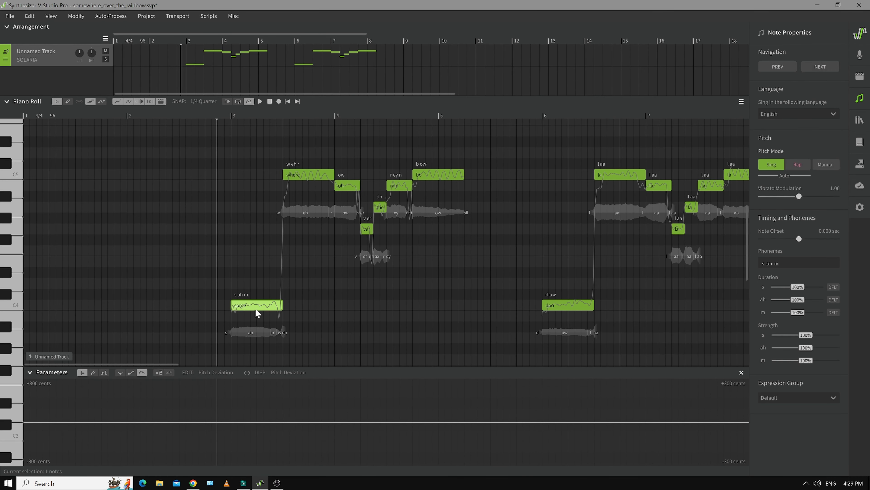
pyautogui.click(565, 307)
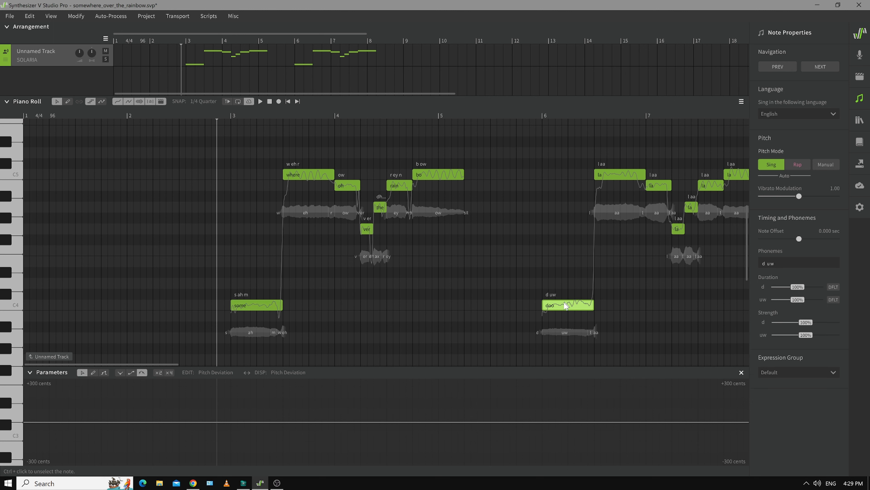
pyautogui.moveTo(566, 304)
pyautogui.mouseDown()
pyautogui.moveTo(539, 286)
pyautogui.moveTo(521, 314)
pyautogui.moveTo(571, 305)
pyautogui.moveTo(503, 303)
pyautogui.moveTo(535, 290)
pyautogui.moveTo(639, 291)
pyautogui.moveTo(564, 293)
pyautogui.moveTo(564, 305)
pyautogui.moveTo(563, 251)
pyautogui.moveTo(564, 306)
pyautogui.mouseUp()
pyautogui.hotkey('ctrl', 's')
pyautogui.moveTo(511, 287); pyautogui.dragTo(625, 316)
# - Add three pitch deviation points beneath the "doo" note and raise the middle one slightly above the zero line
pyautogui.doubleClick(546, 422)
pyautogui.doubleClick(591, 422)
pyautogui.doubleClick(568, 422)
pyautogui.moveTo(568, 422); pyautogui.dragTo(571, 412)
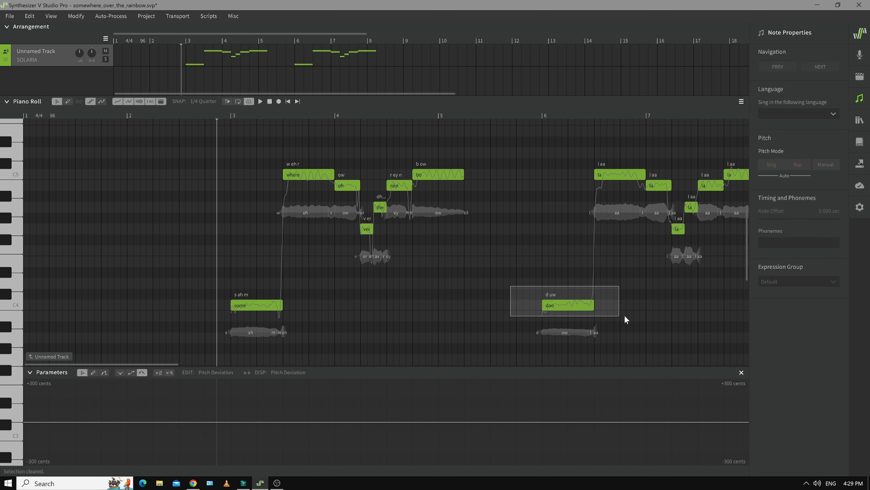
# - Bring the middle pitch deviation point under "doo" back to the zero line and delete it
pyautogui.moveTo(417, 363); pyautogui.dragTo(421, 381)
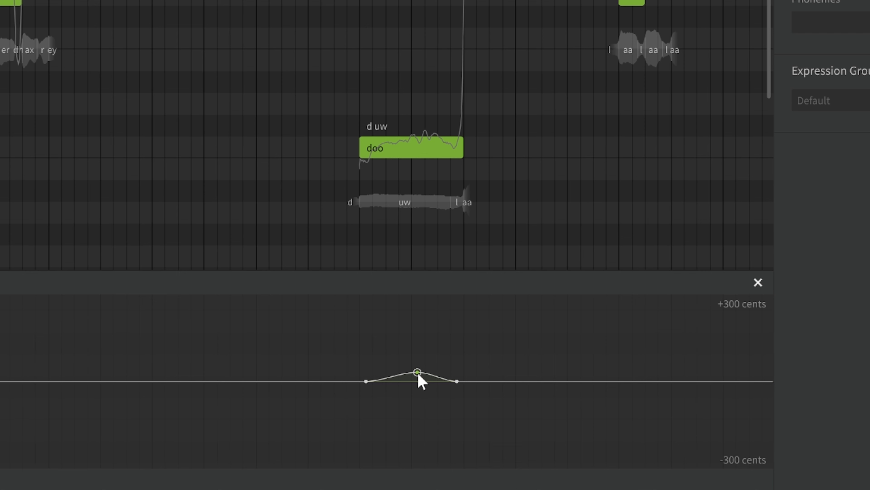
pyautogui.moveTo(418, 375)
pyautogui.mouseDown()
pyautogui.moveTo(386, 375)
pyautogui.moveTo(429, 377)
pyautogui.moveTo(383, 377)
pyautogui.moveTo(451, 374)
pyautogui.moveTo(411, 375)
pyautogui.moveTo(418, 389)
pyautogui.moveTo(416, 380)
pyautogui.moveTo(355, 366)
pyautogui.moveTo(441, 366)
pyautogui.moveTo(417, 383)
pyautogui.moveTo(422, 404)
pyautogui.moveTo(416, 365)
pyautogui.moveTo(415, 388)
pyautogui.moveTo(414, 381)
pyautogui.mouseUp()
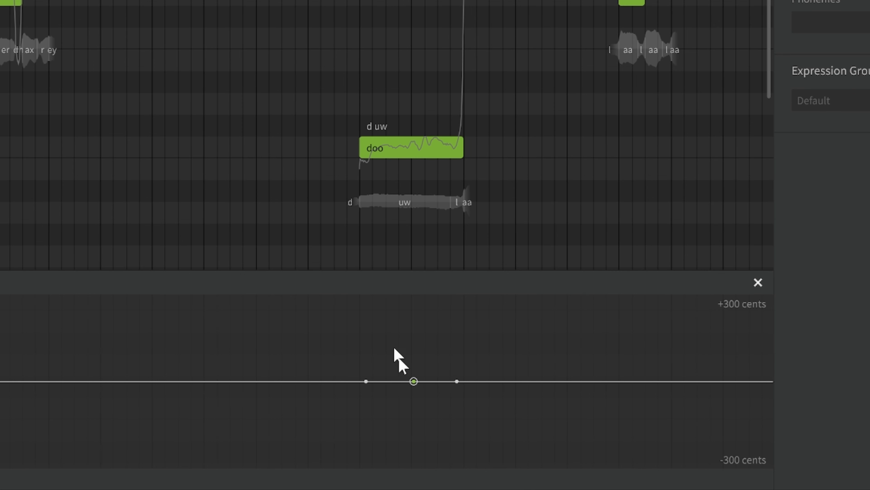
pyautogui.press('Delete')
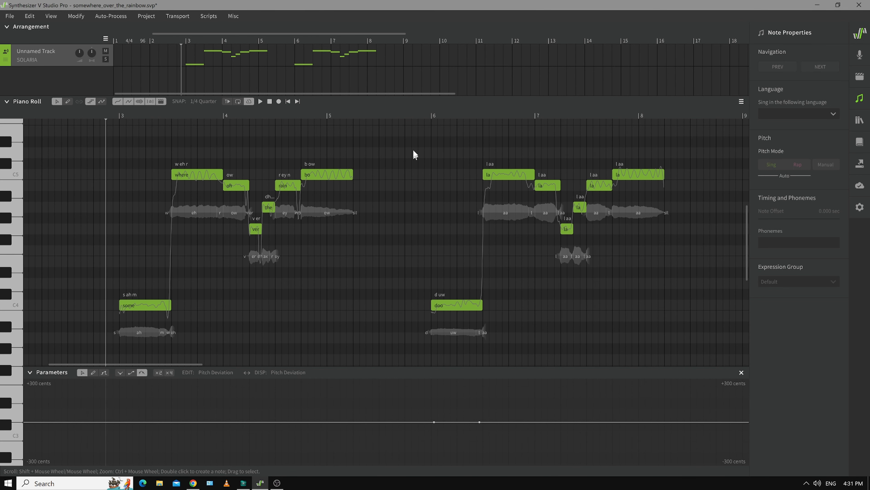
# - Delete the second phrase's notes from "doo" through the last "la", along with the leftover pitch deviation points
pyautogui.moveTo(402, 145); pyautogui.dragTo(697, 345)
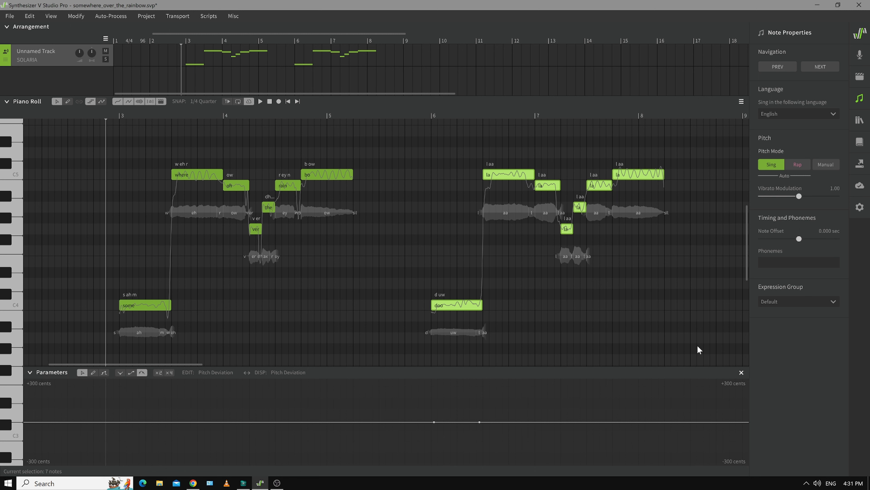
pyautogui.press('Delete')
pyautogui.moveTo(414, 409); pyautogui.dragTo(486, 439)
pyautogui.press('Delete')
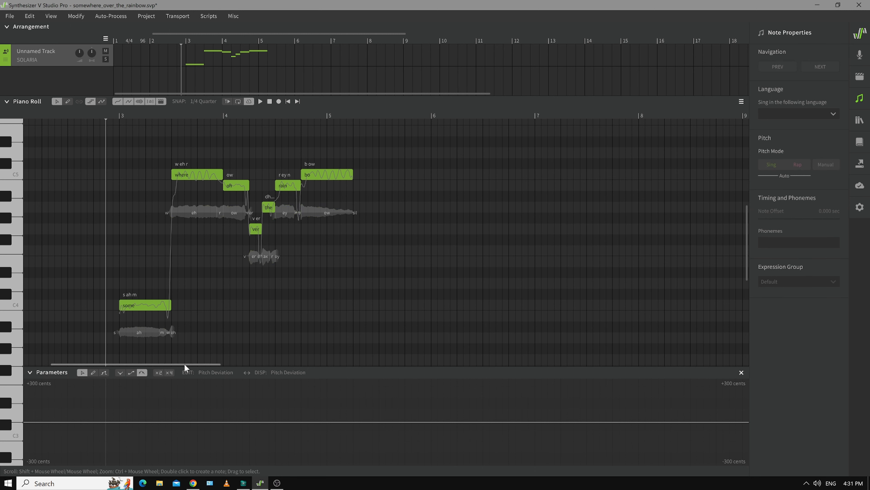
# - Place the playhead just before the "the" note in measure 4 and play from there
pyautogui.moveTo(211, 365); pyautogui.dragTo(184, 360)
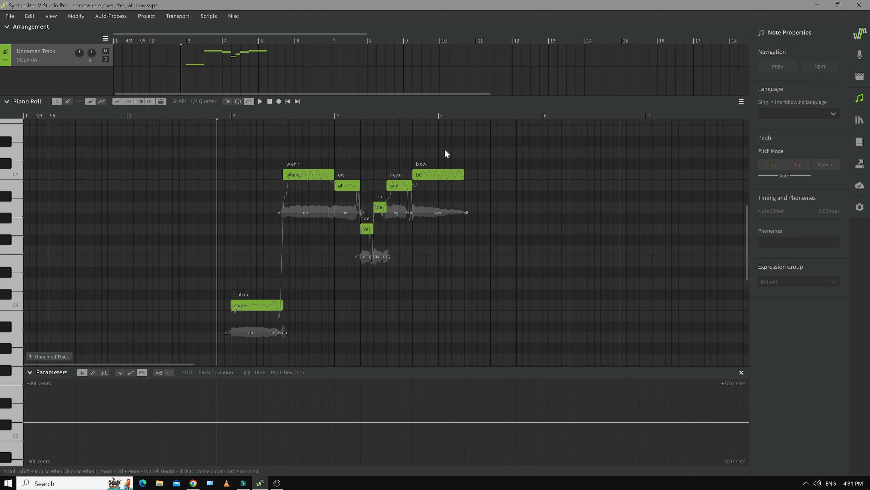
pyautogui.keyDown('ctrl'); pyautogui.scroll(5, 484, 245); pyautogui.keyUp('ctrl')
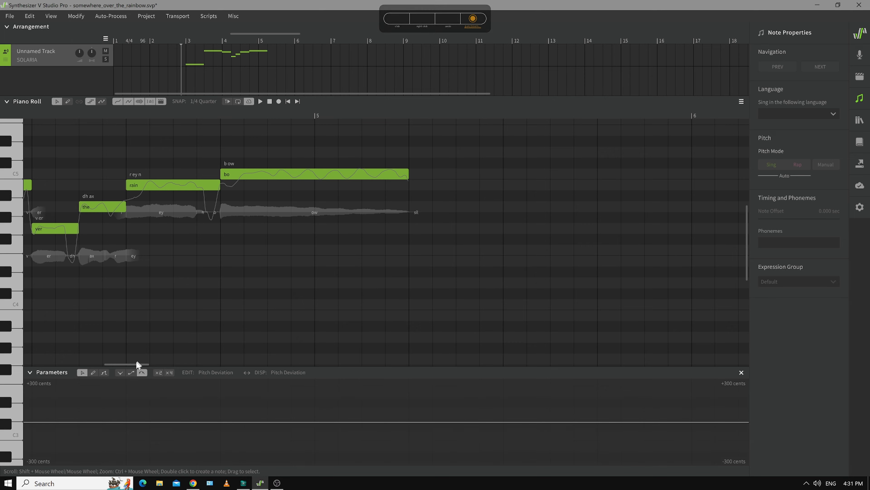
pyautogui.moveTo(136, 363); pyautogui.dragTo(125, 362)
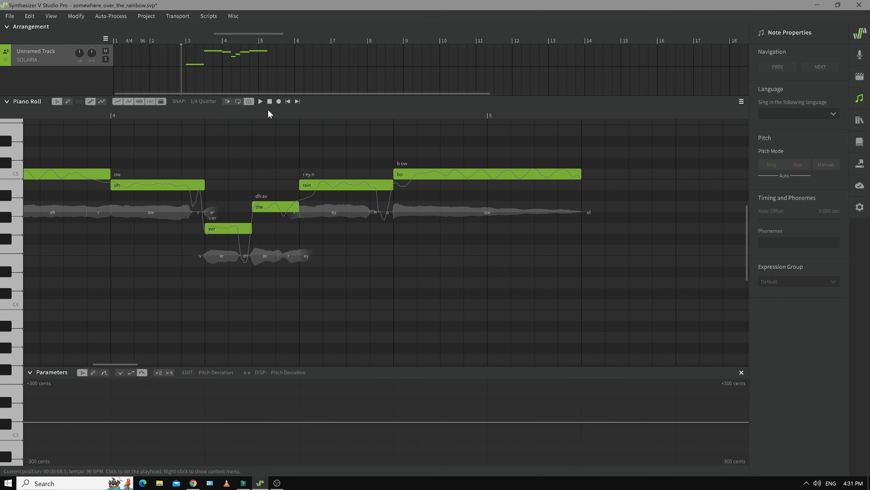
pyautogui.click(247, 116)
pyautogui.press('space')
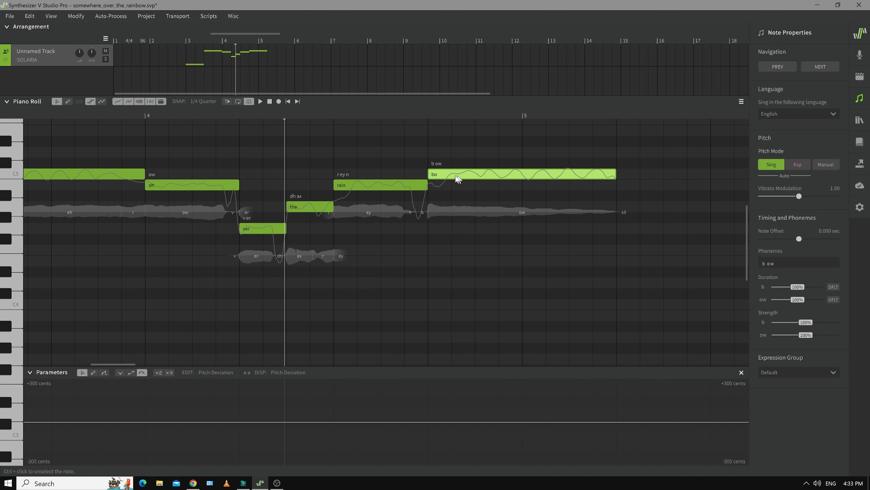
# - Switch the "bo" note's pitch mode to Manual, enlarge the parameters area, and simplify all its pitch deviation points
pyautogui.click(826, 164)
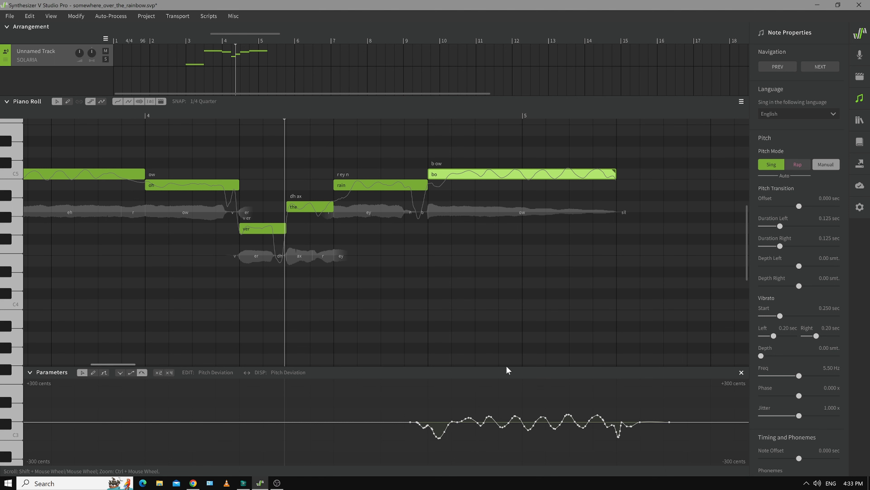
pyautogui.moveTo(507, 367); pyautogui.dragTo(505, 218)
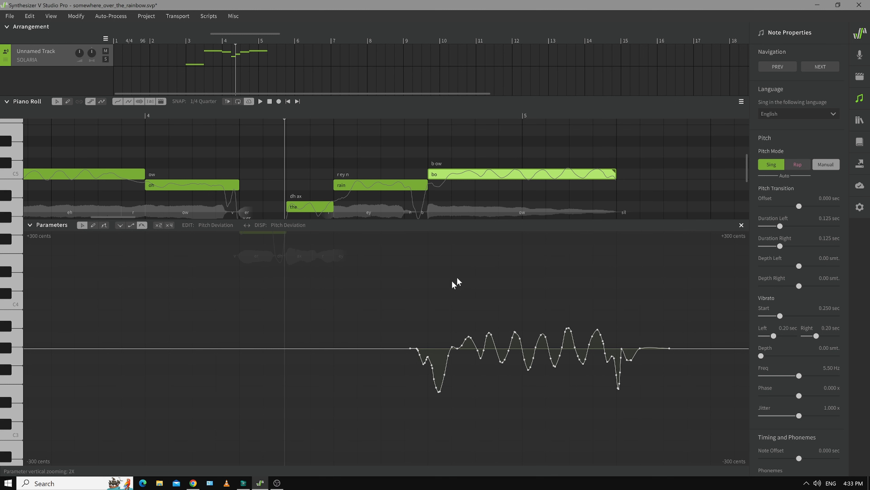
pyautogui.moveTo(390, 293); pyautogui.dragTo(694, 422)
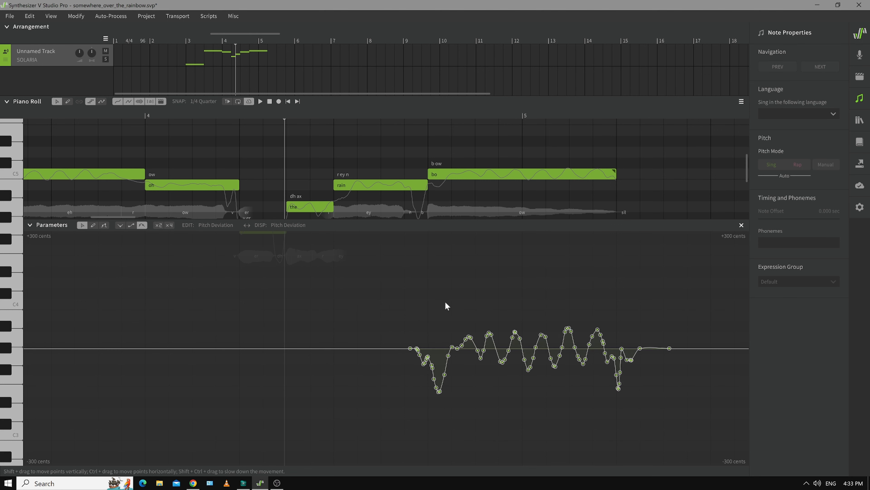
pyautogui.click(78, 17)
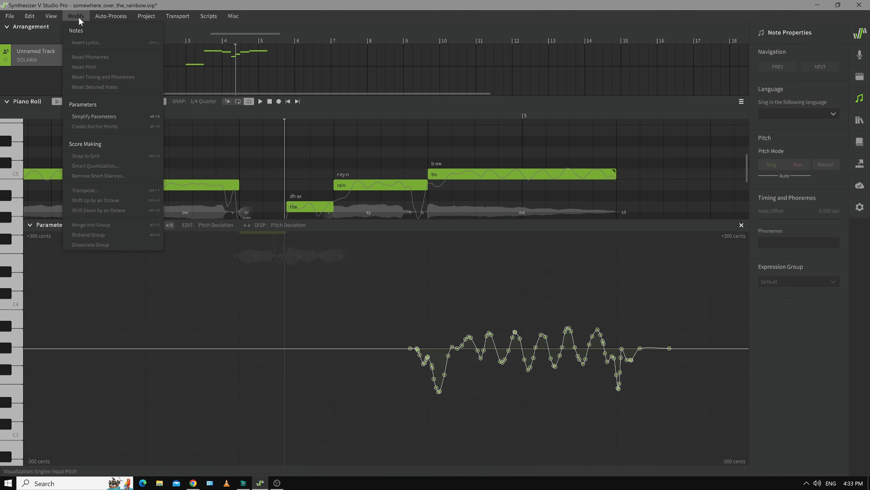
pyautogui.click(106, 116)
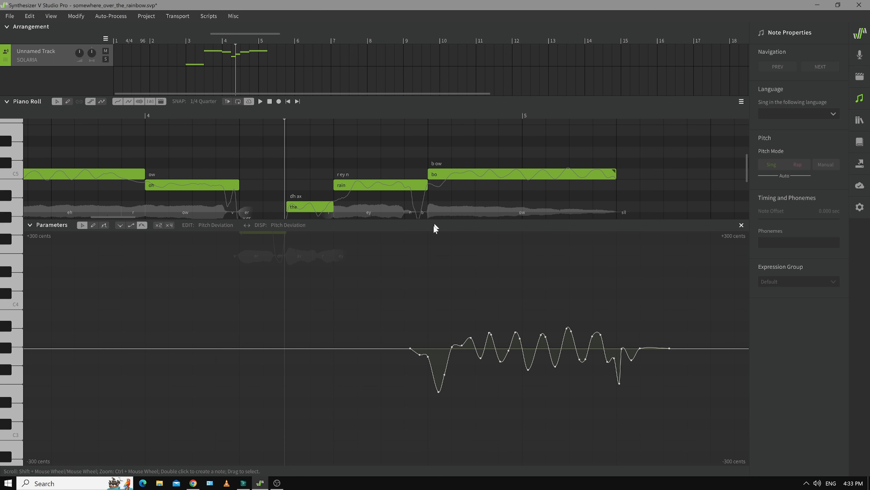
# - Draw a freehand pitch deviation curve over the first half of the "bo" note and return to point selection
pyautogui.click(93, 226)
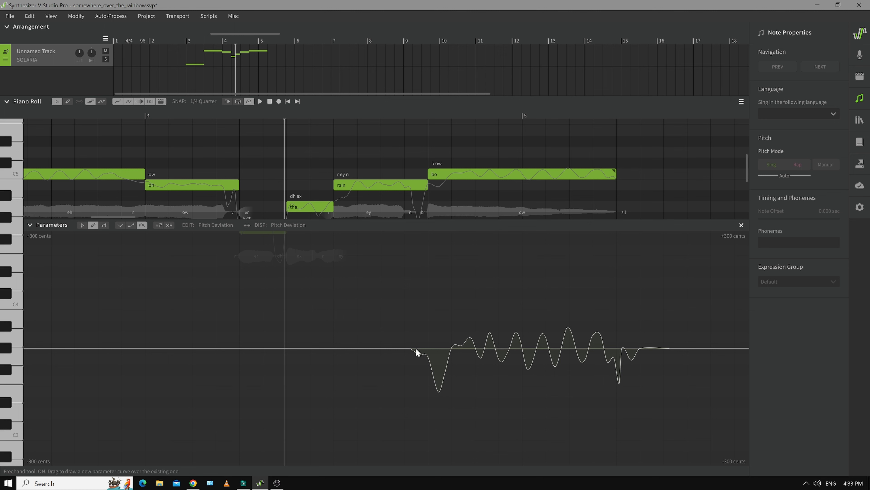
pyautogui.moveTo(431, 339)
pyautogui.mouseDown()
pyautogui.moveTo(454, 353)
pyautogui.moveTo(469, 348)
pyautogui.mouseUp()
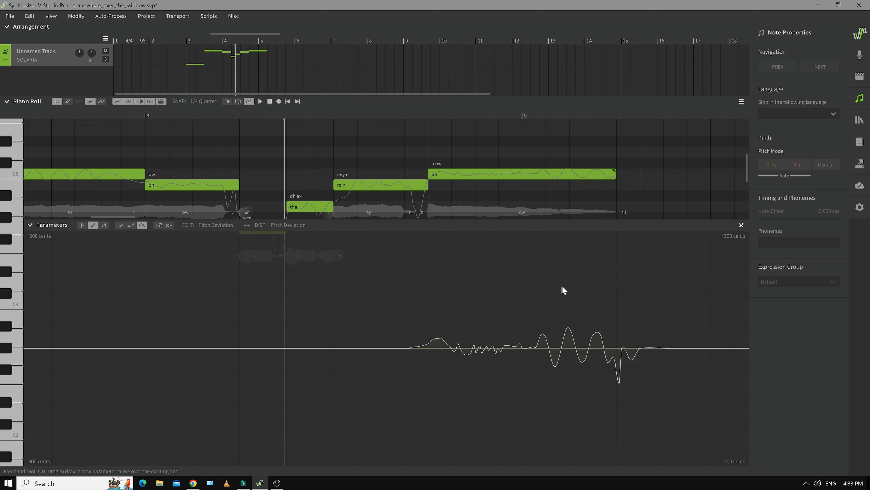
pyautogui.click(82, 225)
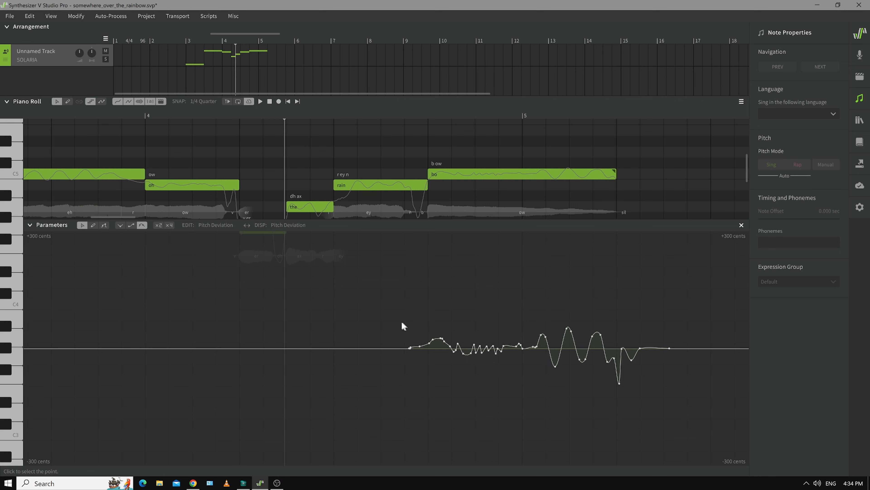
# - Simplify the freehand-drawn pitch deviation points of "bo" and move the point midway through the note onto the zero line
pyautogui.moveTo(396, 312); pyautogui.dragTo(535, 375)
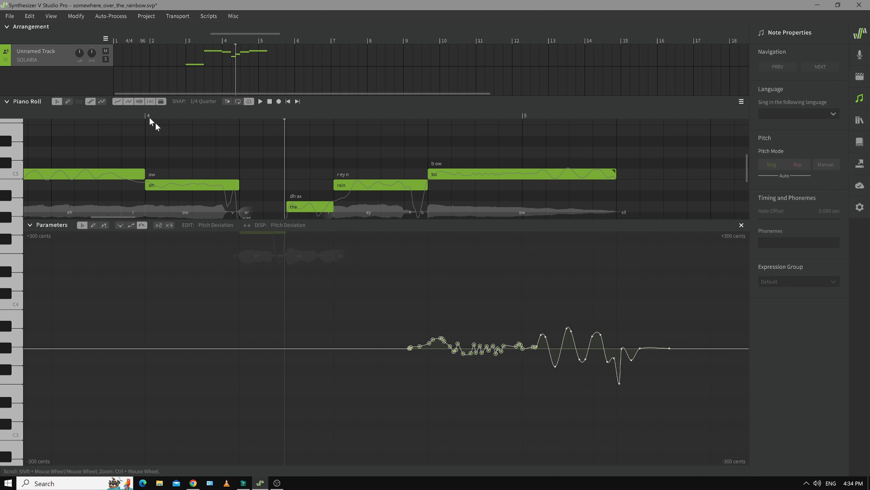
pyautogui.click(76, 16)
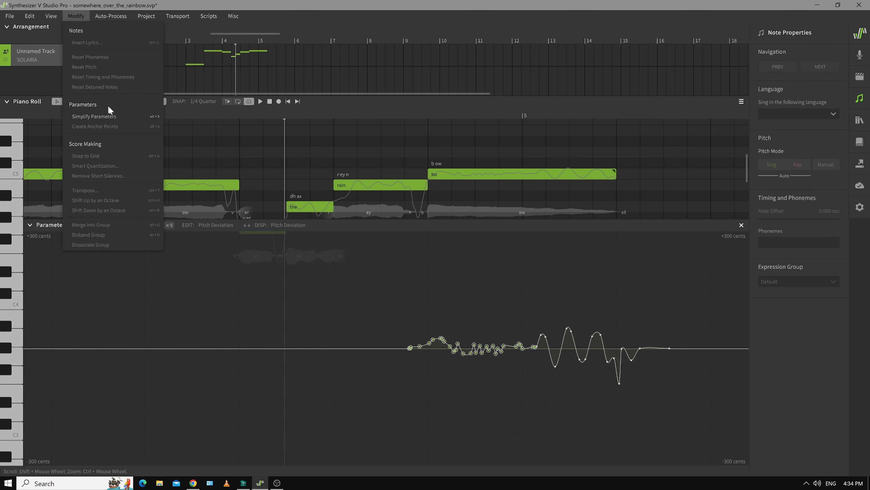
pyautogui.click(446, 287)
pyautogui.moveTo(394, 297); pyautogui.dragTo(540, 368)
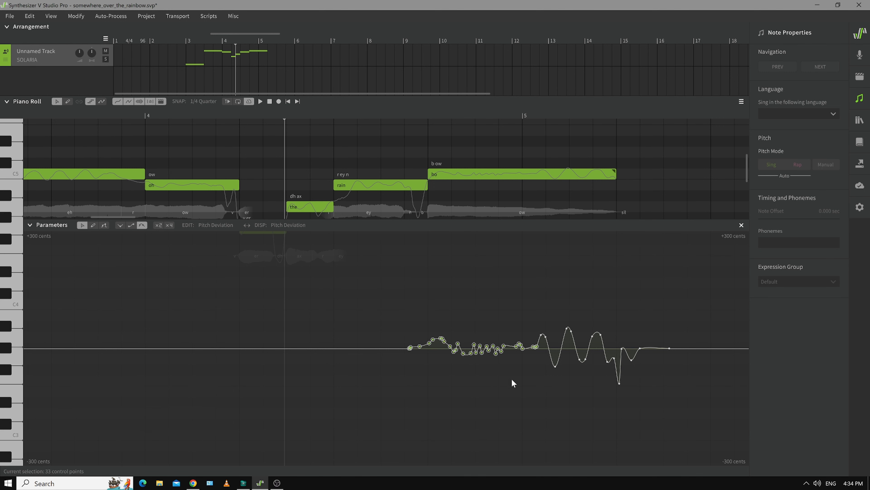
pyautogui.click(507, 391)
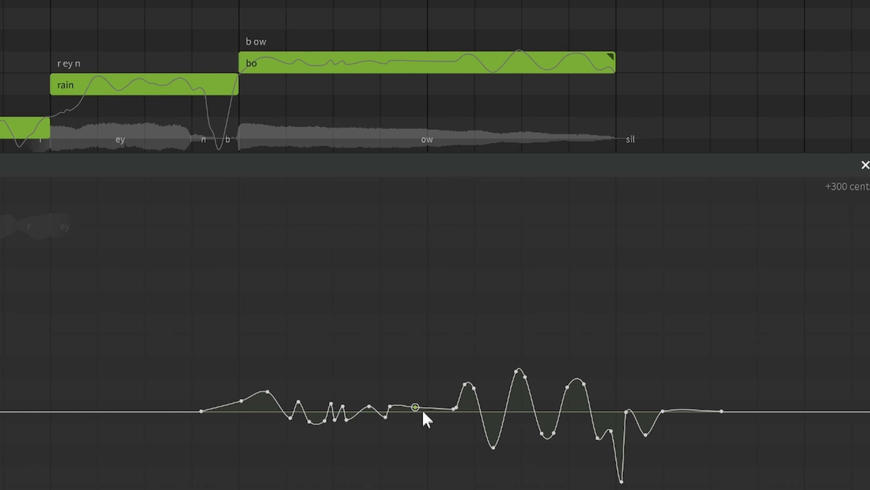
pyautogui.moveTo(416, 409)
pyautogui.mouseDown()
pyautogui.moveTo(430, 414)
pyautogui.moveTo(430, 435)
pyautogui.moveTo(429, 411)
pyautogui.mouseUp()
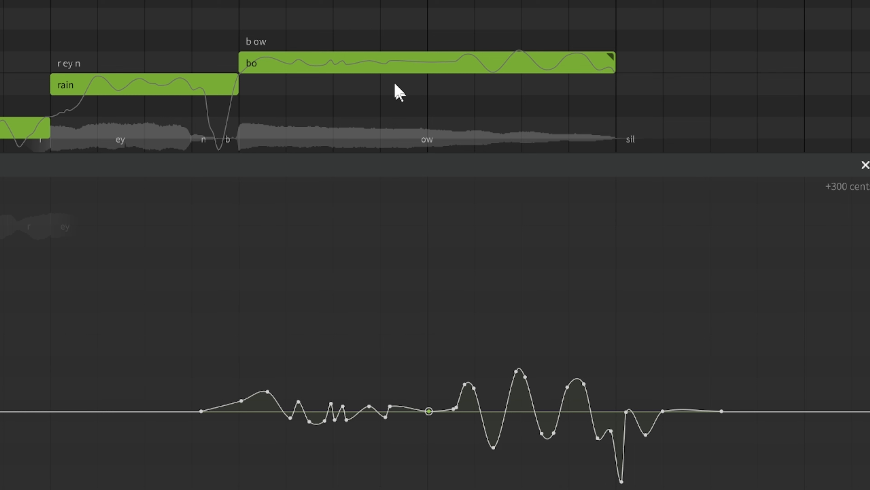
# - Lower the point midway through "bo" below the zero line with pitch editing active in the piano roll, and return to note editing
pyautogui.click(396, 70)
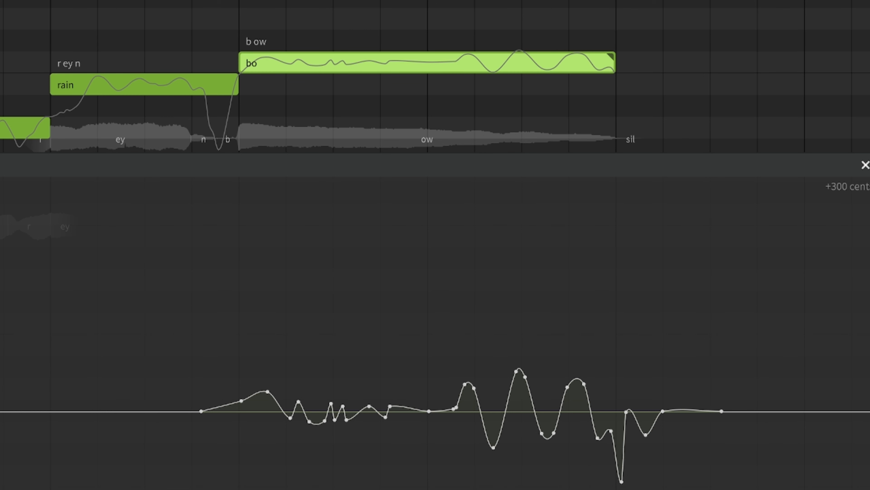
pyautogui.hotkey('alt', '3')
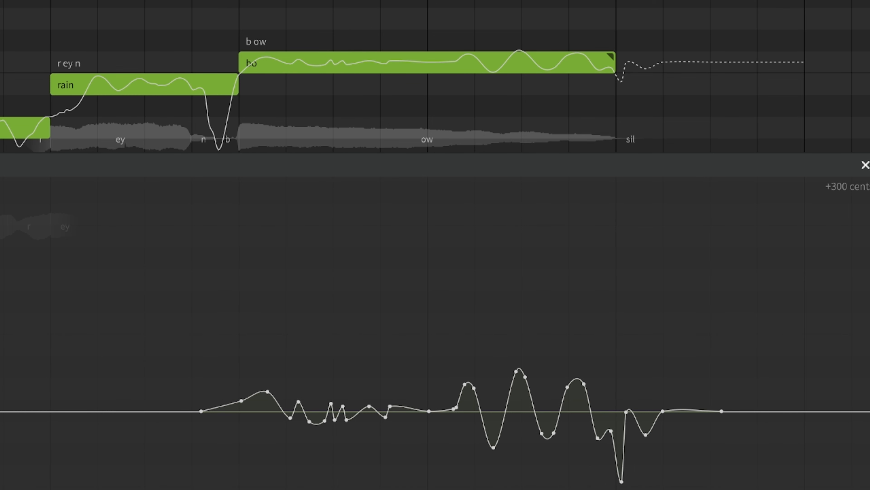
pyautogui.moveTo(415, 22); pyautogui.dragTo(424, 53)
pyautogui.moveTo(423, 380); pyautogui.dragTo(421, 406)
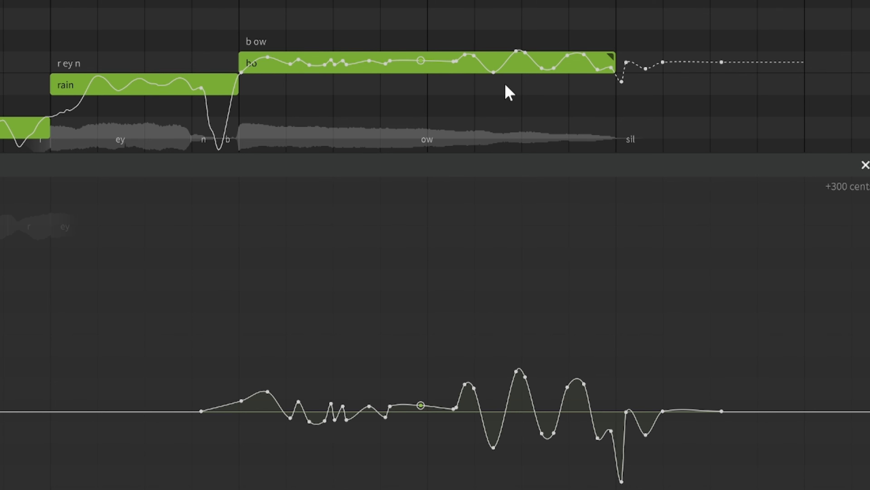
pyautogui.moveTo(420, 405)
pyautogui.mouseDown()
pyautogui.moveTo(422, 386)
pyautogui.moveTo(421, 442)
pyautogui.moveTo(428, 420)
pyautogui.mouseUp()
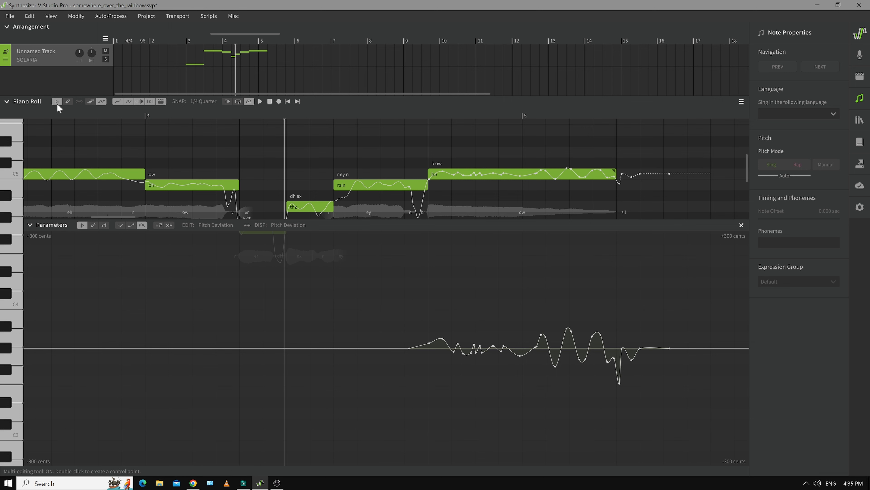
pyautogui.click(89, 102)
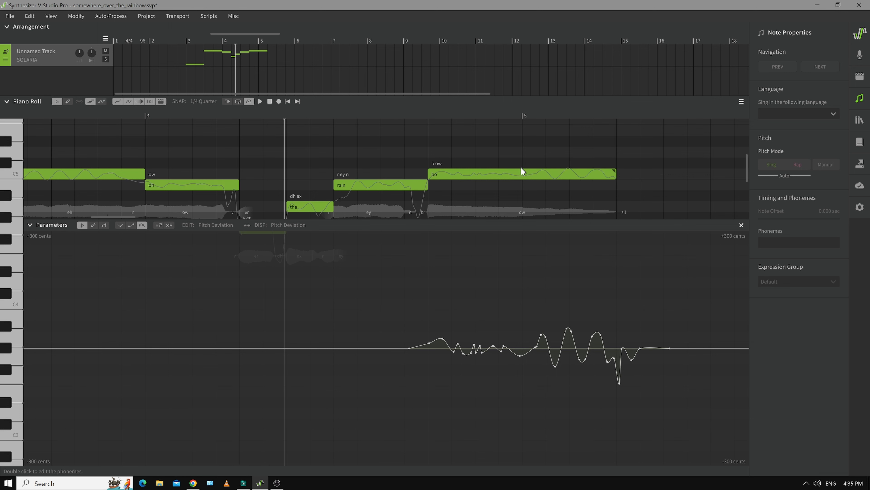
# - Return the "bo" note's pitch mode to Sing and delete all its pitch deviation points
pyautogui.click(512, 174)
pyautogui.click(772, 164)
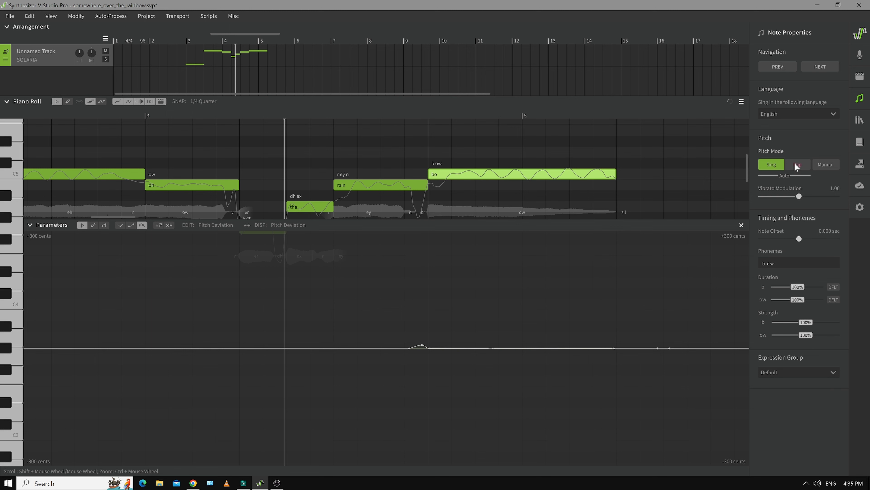
pyautogui.moveTo(386, 308); pyautogui.dragTo(691, 370)
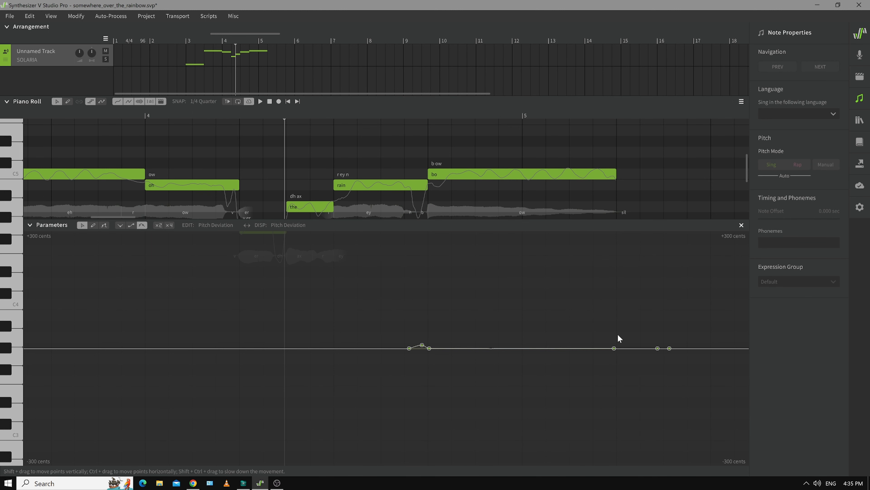
pyautogui.press('Delete')
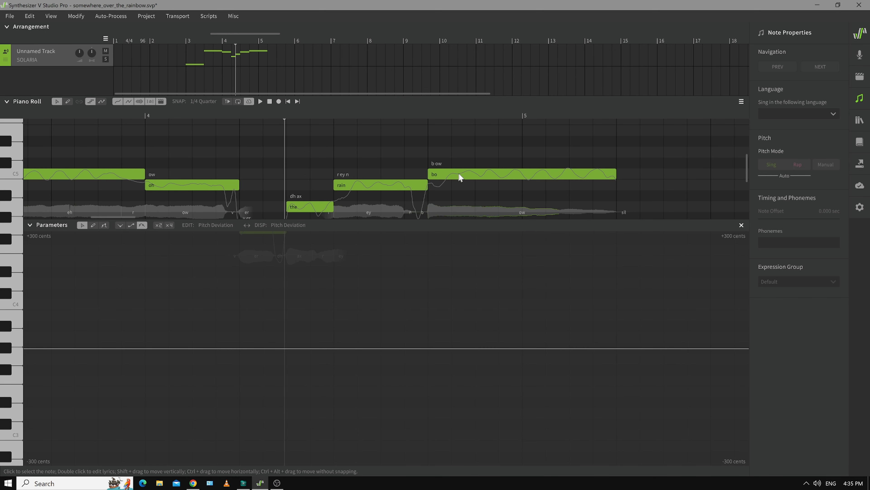
# - Generate AI pitch retakes for the "bo" note until the list reaches Take 9, with expressiveness at +100
pyautogui.click(463, 173)
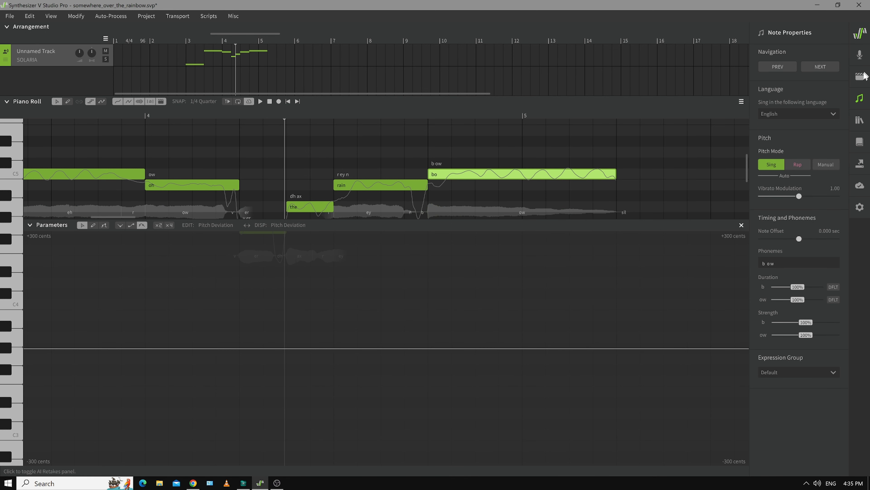
pyautogui.click(860, 78)
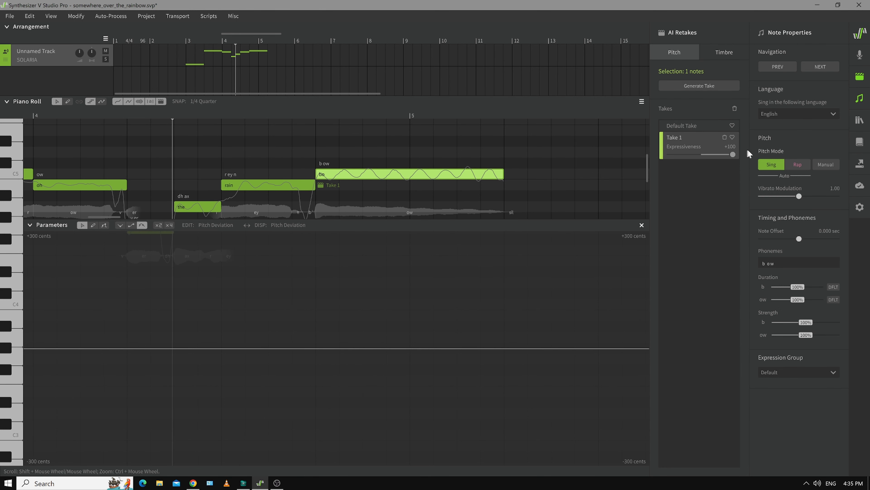
pyautogui.click(704, 84)
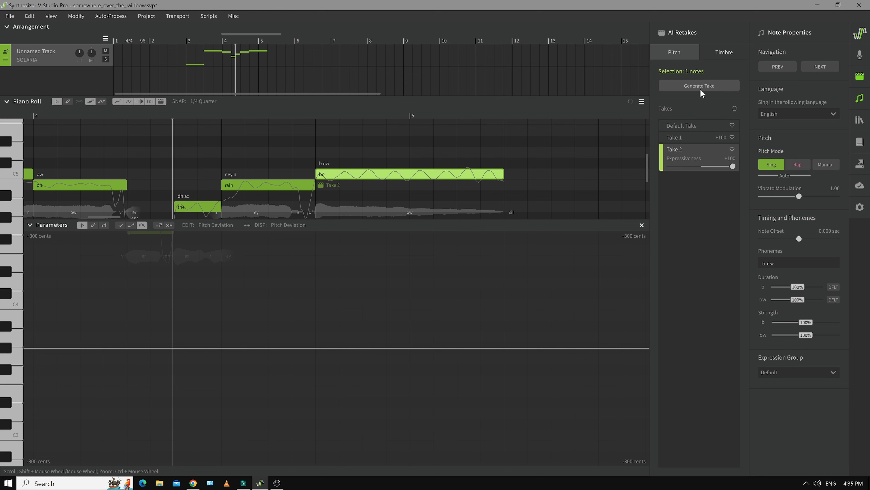
pyautogui.click(701, 85)
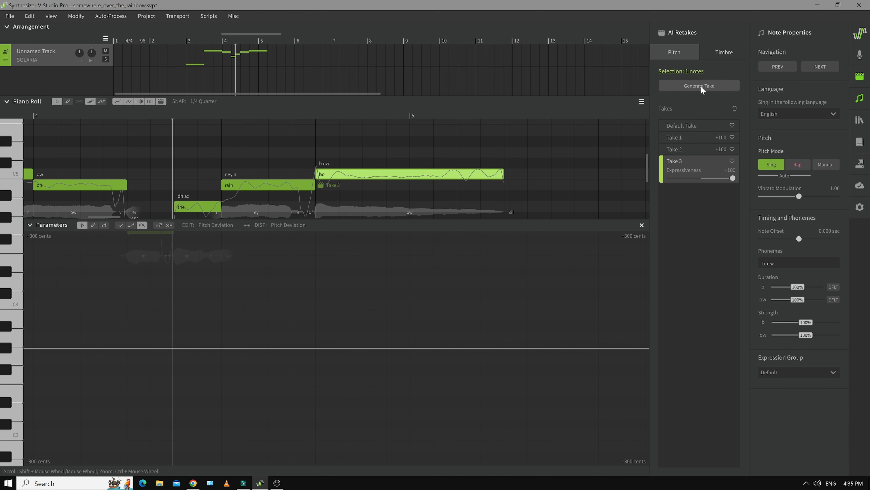
pyautogui.click(700, 86)
pyautogui.click(701, 86)
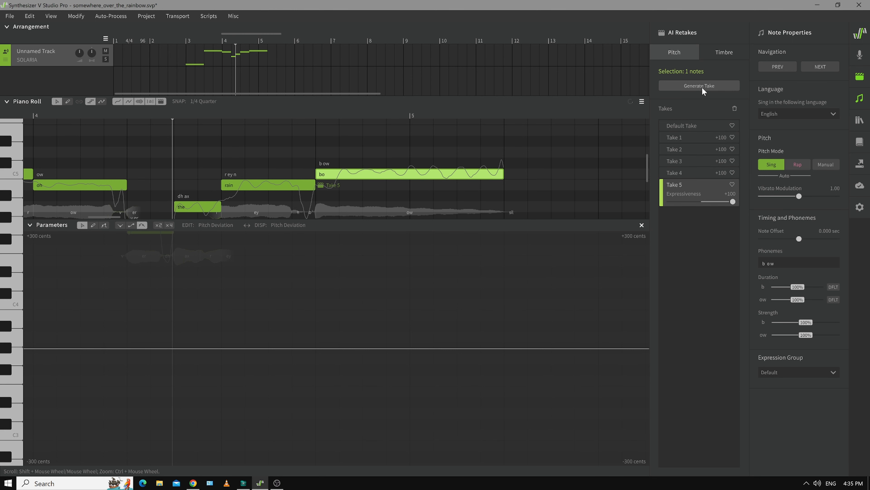
pyautogui.click(701, 86)
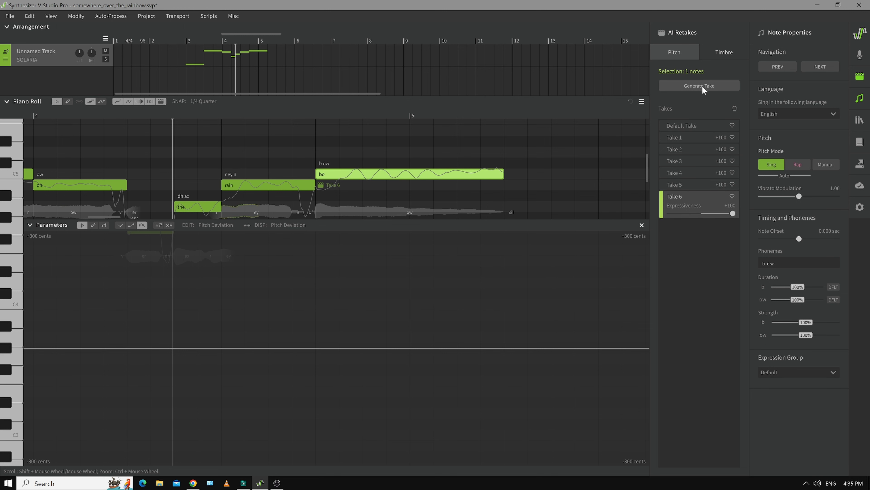
pyautogui.click(702, 85)
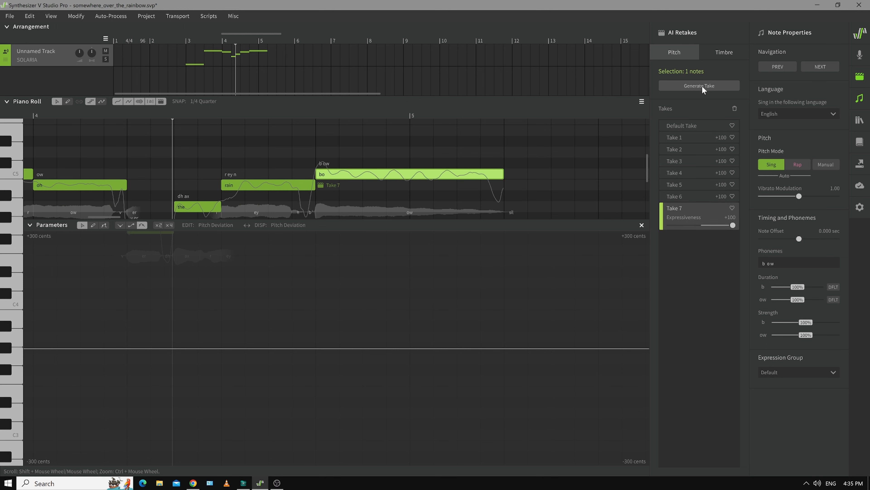
pyautogui.click(701, 86)
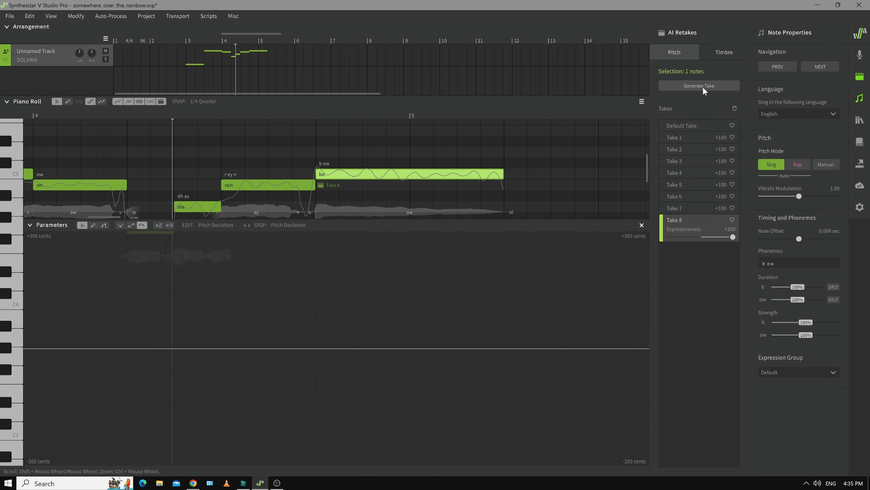
pyautogui.click(702, 86)
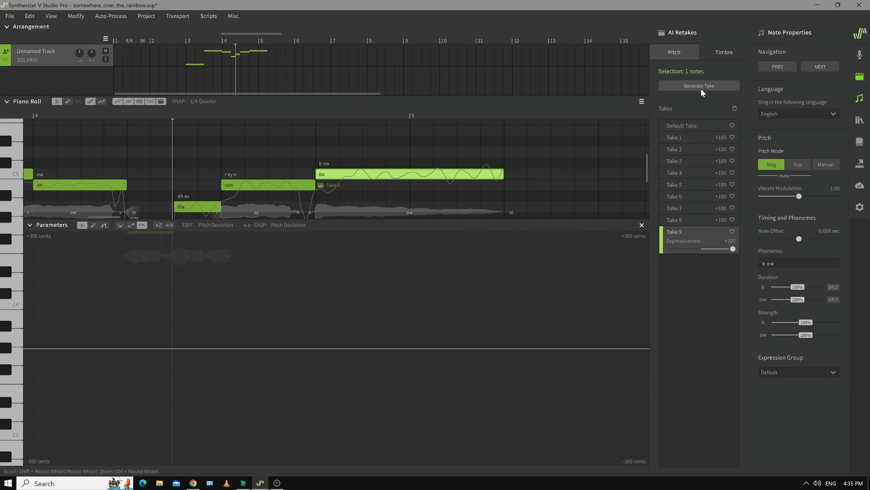
# - Compare the pitch curves of Take 1 and Take 5 on "bo", and mark Take 5 as liked
pyautogui.click(687, 138)
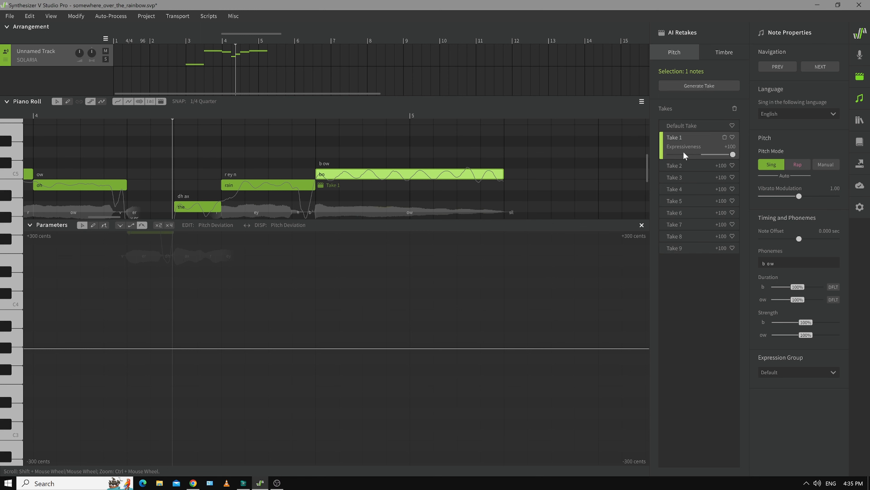
pyautogui.click(685, 201)
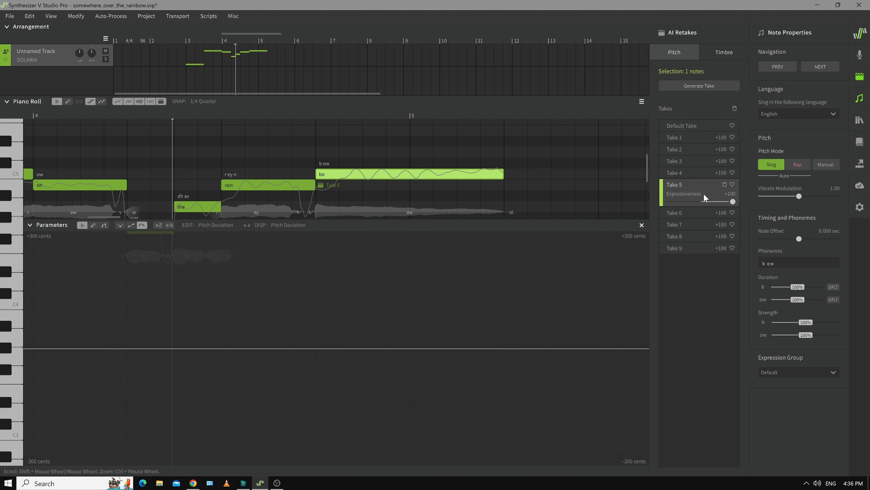
pyautogui.click(734, 109)
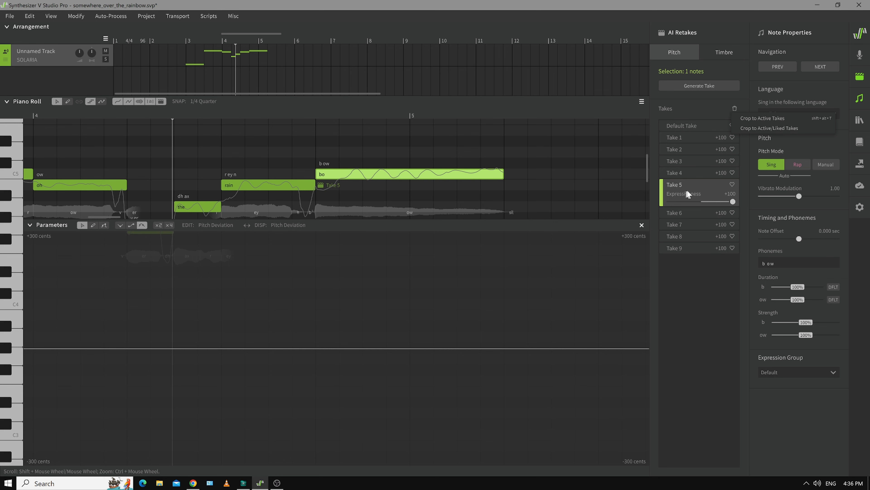
pyautogui.click(731, 185)
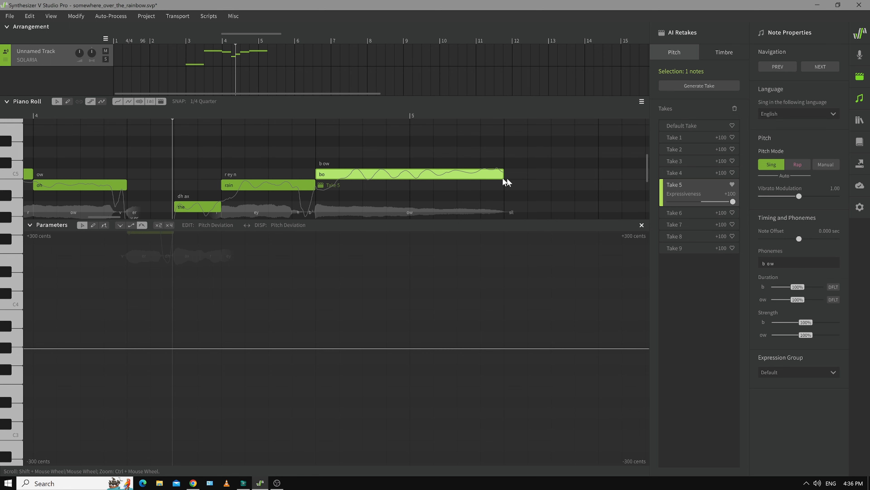
# - Preview Take 2, activate and like Take 8, and crop the list to the active and liked takes
pyautogui.click(692, 148)
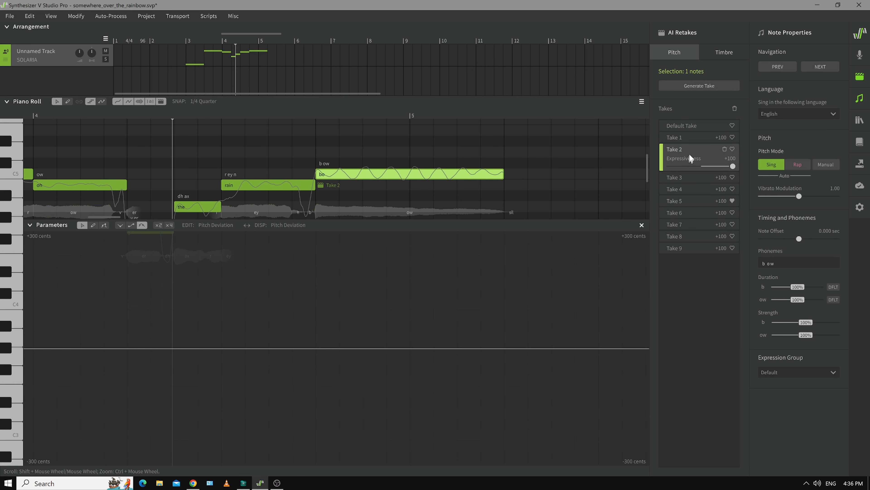
pyautogui.click(713, 236)
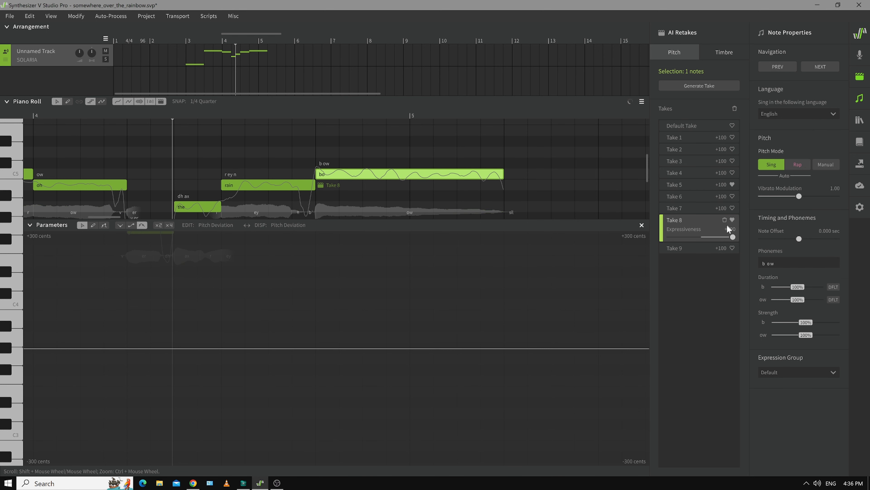
pyautogui.click(734, 109)
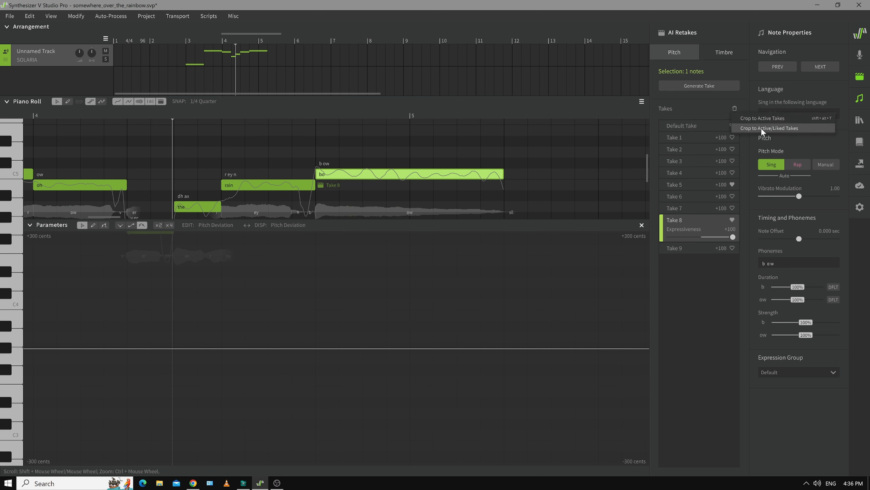
pyautogui.click(794, 127)
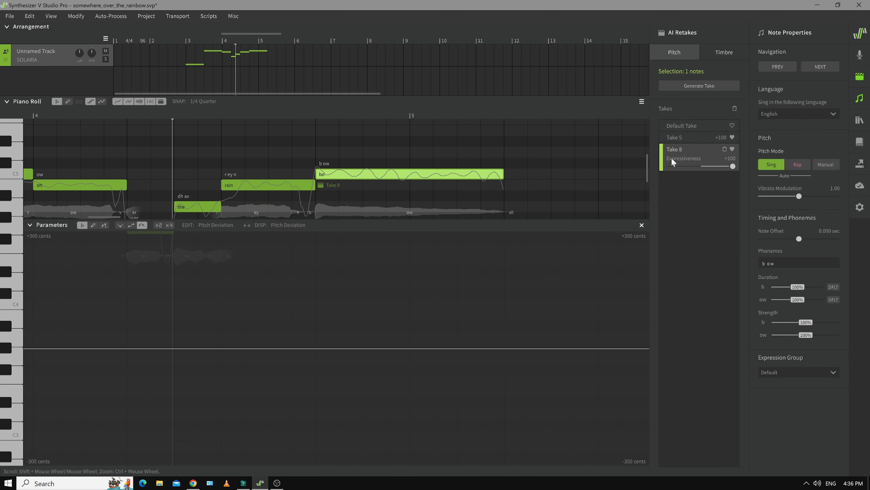
# - Audition Take 8 and Take 5 of "bo" by playback, leaving Take 5 active
pyautogui.click(688, 137)
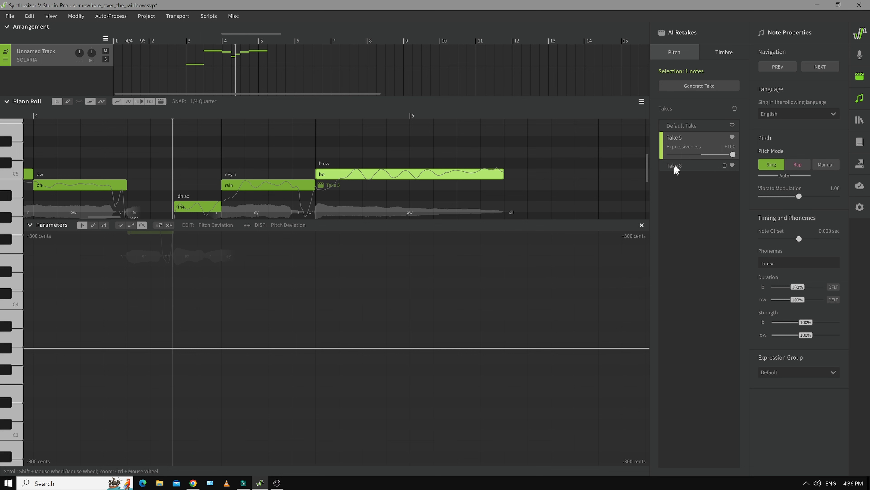
pyautogui.click(680, 166)
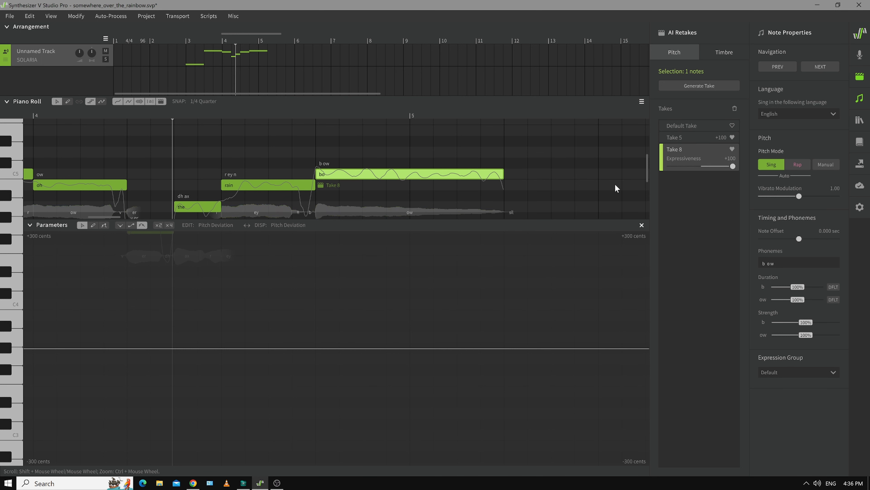
pyautogui.press('space')
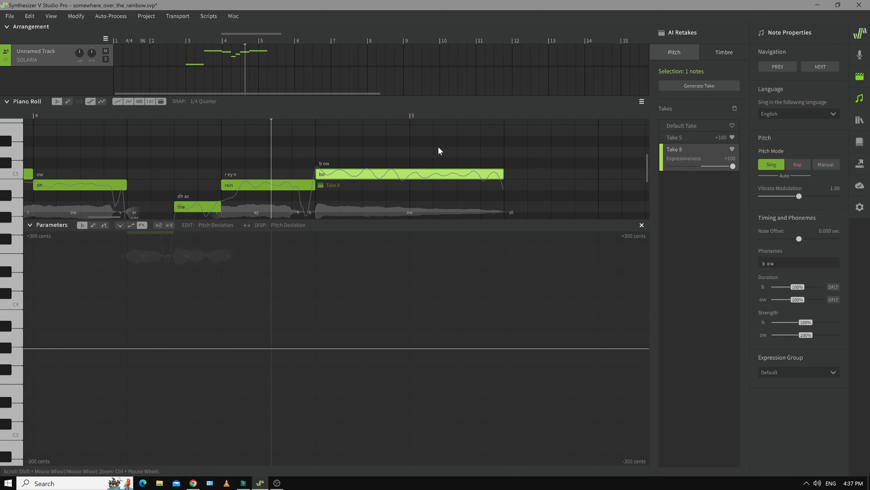
pyautogui.press('space')
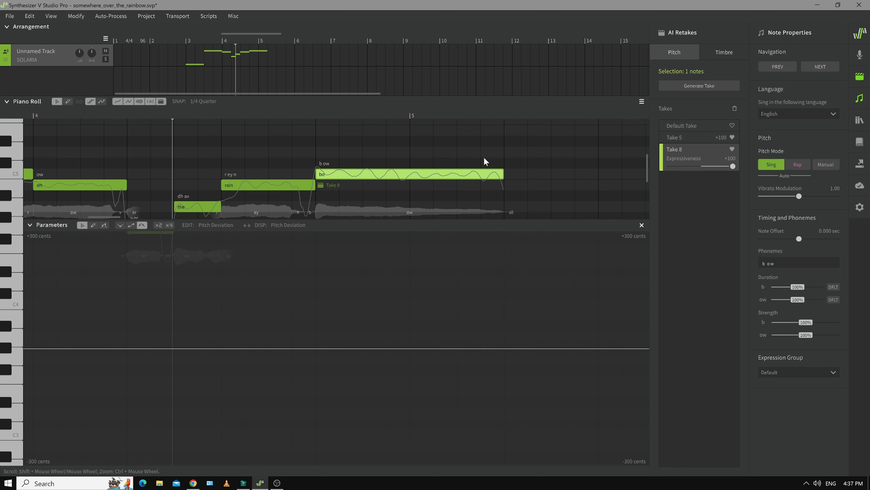
pyautogui.click(692, 137)
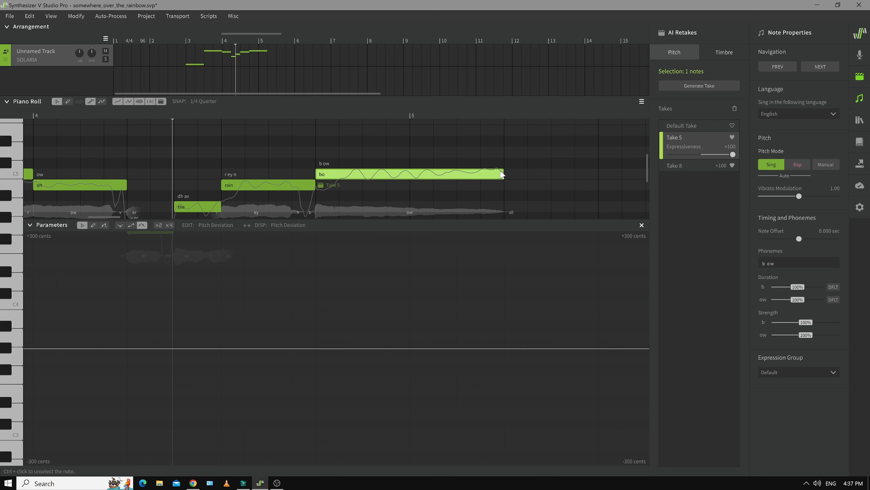
pyautogui.press('space')
# - Create pitch deviation anchor points for the "bo" note and add another point midway through it
pyautogui.moveTo(395, 152); pyautogui.dragTo(402, 194)
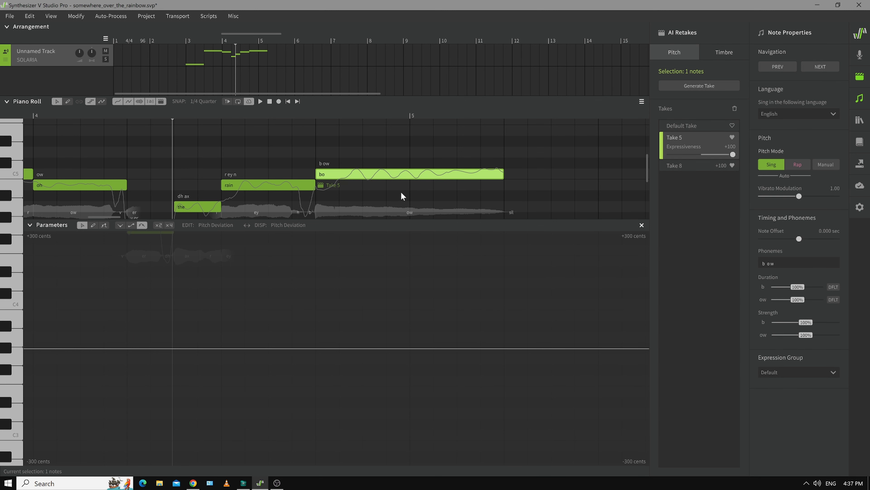
pyautogui.click(75, 16)
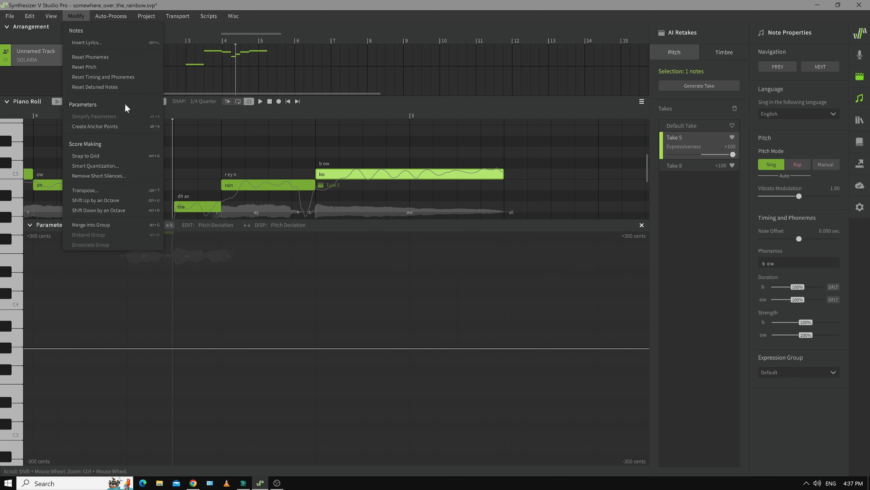
pyautogui.click(115, 126)
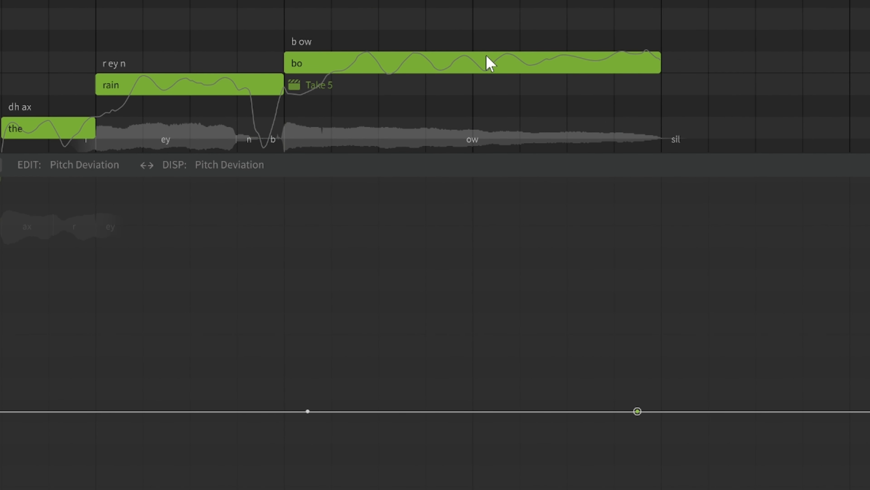
pyautogui.click(494, 411)
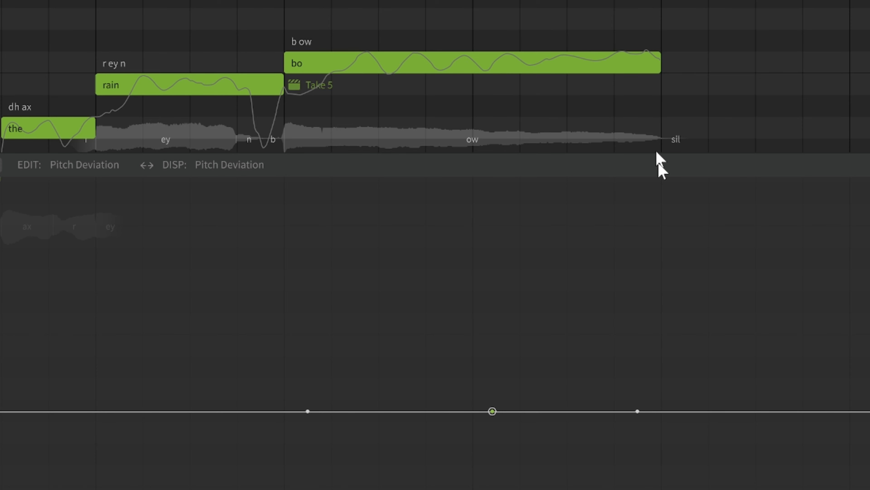
# - Move the last pitch deviation point to the end of "bo", about 60 cents below the zero line, and play the phrase
pyautogui.moveTo(638, 412)
pyautogui.mouseDown()
pyautogui.moveTo(658, 415)
pyautogui.moveTo(659, 487)
pyautogui.moveTo(662, 443)
pyautogui.mouseUp()
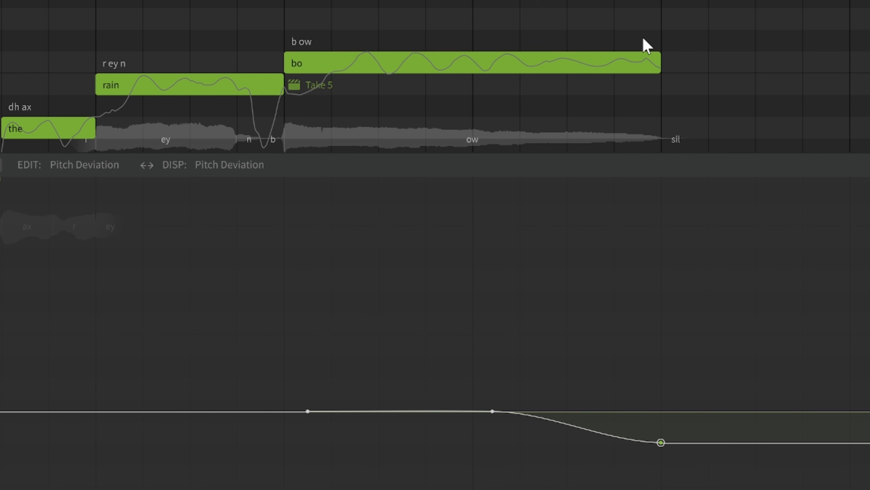
pyautogui.moveTo(657, 444)
pyautogui.mouseDown()
pyautogui.moveTo(660, 398)
pyautogui.moveTo(664, 479)
pyautogui.moveTo(660, 383)
pyautogui.moveTo(664, 456)
pyautogui.mouseUp()
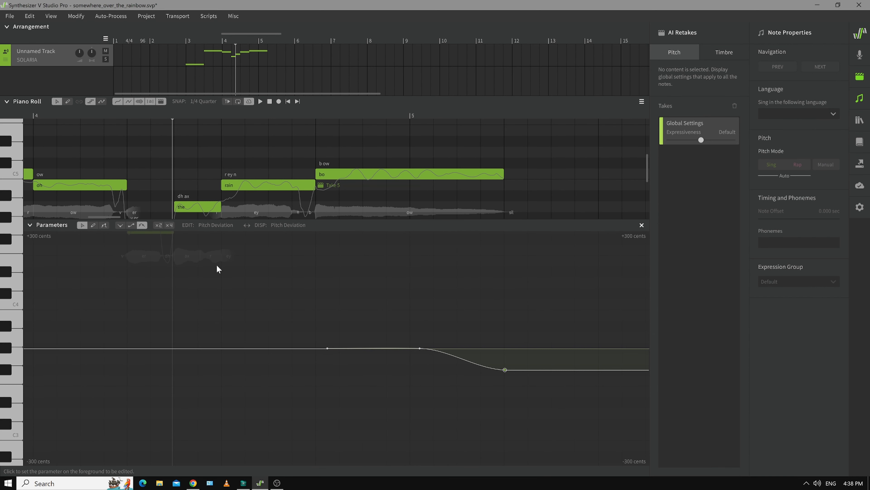
pyautogui.press('space')
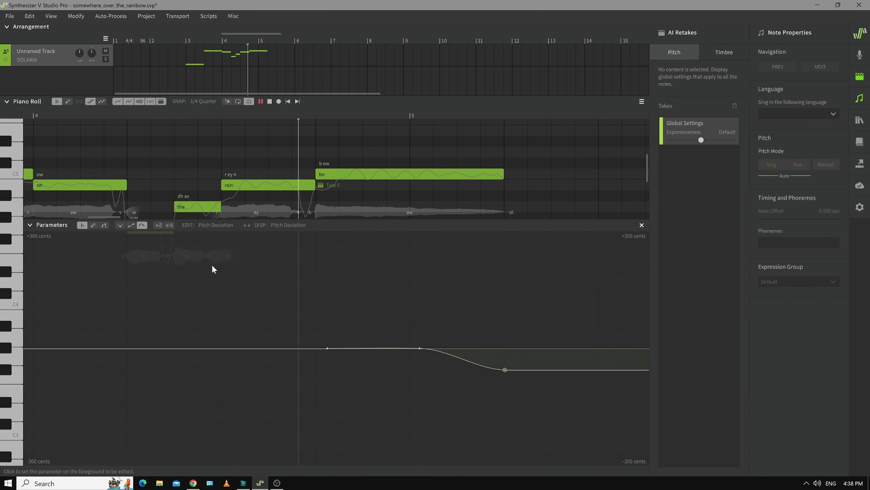